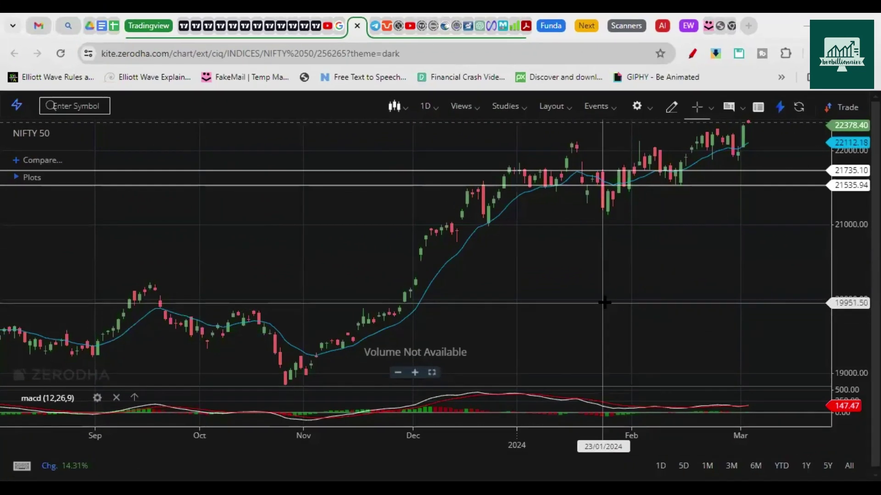
Move the lower of the two horizontal lines on the Nifty 50 daily chart up to about 21873
scroll(743, 290, "down", 2)
scroll(629, 301, "up", 2)
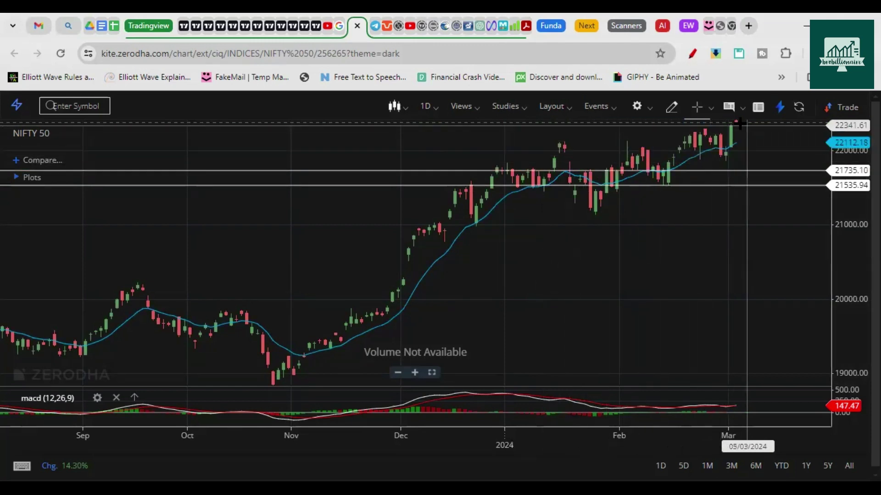
left_click_drag(743, 133, 559, 272)
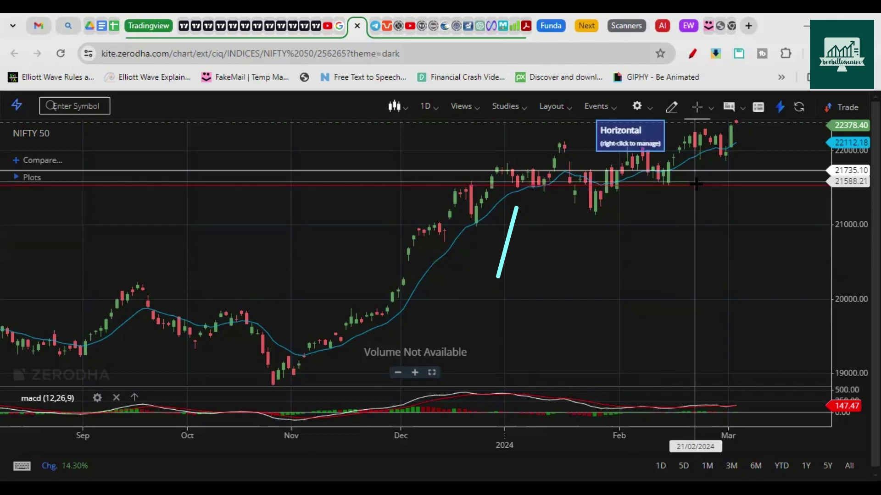
left_click_drag(695, 183, 694, 160)
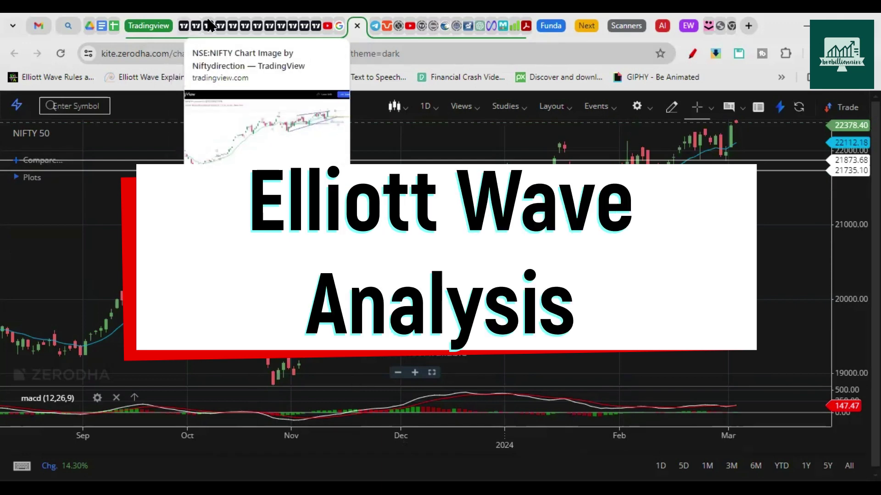
Open the published Nifty wave snapshot and mark the wave (5) top and the (Y) low with the orange pen
left_click(196, 28)
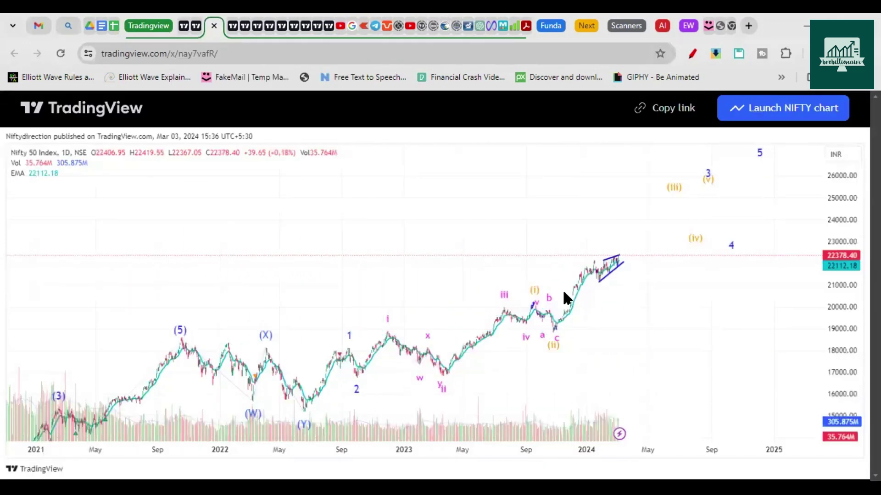
left_click(692, 54)
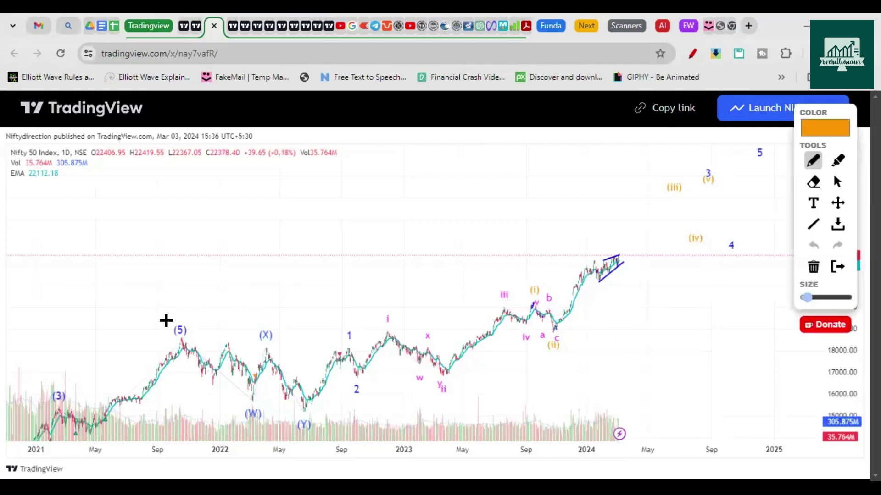
left_click_drag(164, 297, 172, 329)
left_click_drag(318, 427, 345, 433)
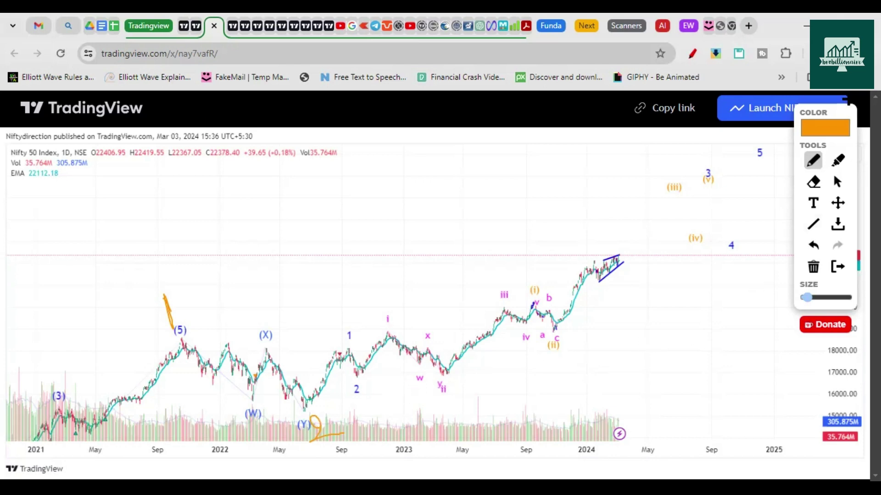
Replace the pen marks with a traced rise from the (Y) low to wave 1 and drop to wave 2, numbering both by hand
mouse_move(813, 113)
left_mouse_down()
mouse_move(477, 122)
mouse_move(126, 115)
mouse_move(31, 211)
left_mouse_up()
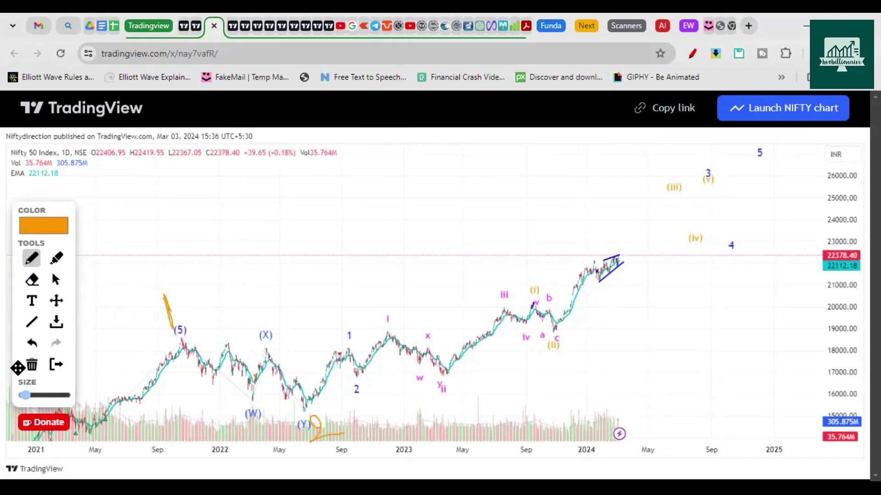
left_click(31, 364)
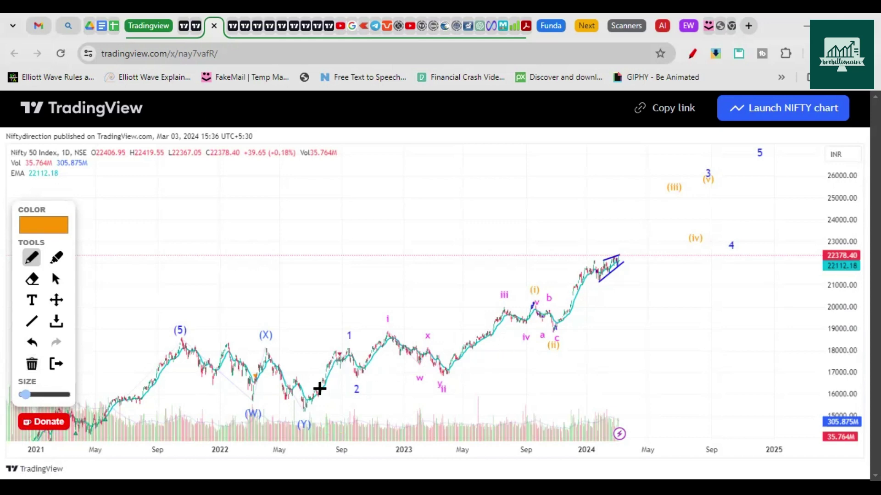
mouse_move(305, 407)
left_mouse_down()
mouse_move(340, 356)
mouse_move(360, 378)
left_mouse_up()
left_click_drag(335, 326, 335, 338)
mouse_move(354, 384)
left_mouse_down()
mouse_move(348, 395)
mouse_move(360, 403)
mouse_move(386, 405)
left_mouse_up()
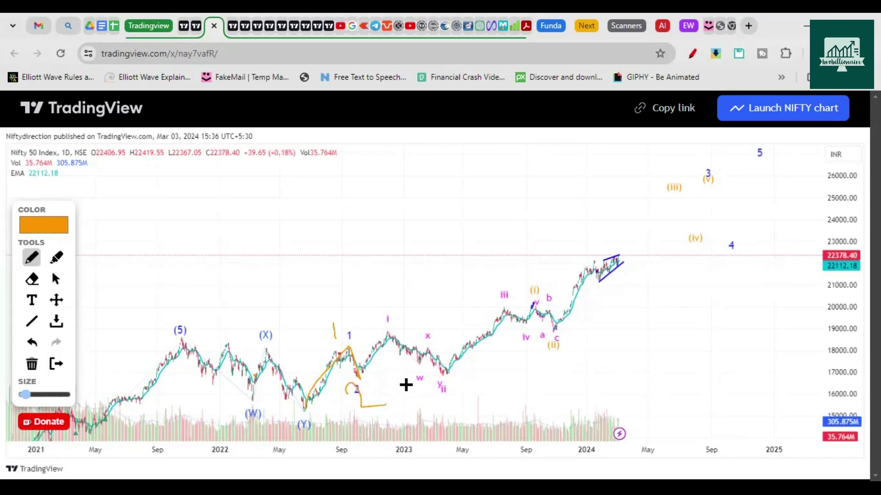
Trace the rise from wave 2 to (i), mark (ii) and circle the (iii) target, and clear the drawings
mouse_move(357, 366)
left_mouse_down()
mouse_move(537, 310)
mouse_move(536, 296)
left_mouse_up()
mouse_move(553, 339)
left_mouse_down()
mouse_move(544, 346)
mouse_move(550, 360)
mouse_move(568, 350)
left_mouse_up()
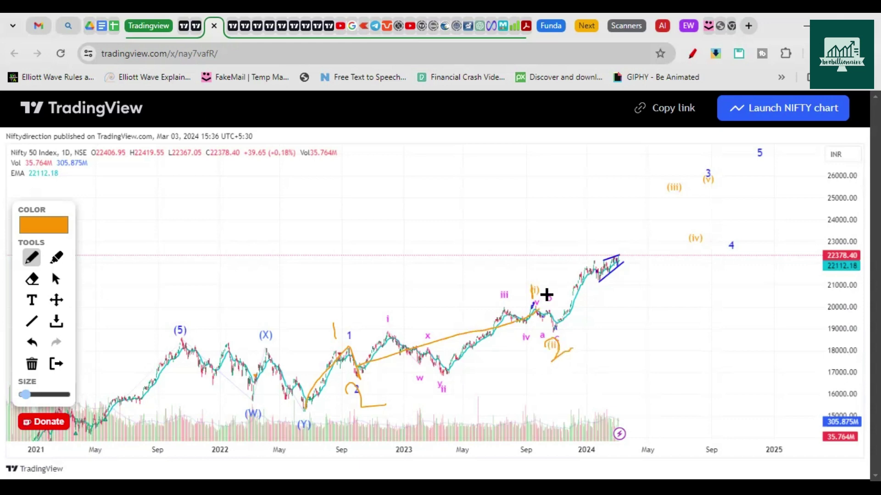
mouse_move(682, 201)
left_mouse_down()
mouse_move(684, 179)
mouse_move(664, 179)
mouse_move(670, 197)
mouse_move(689, 180)
left_mouse_up()
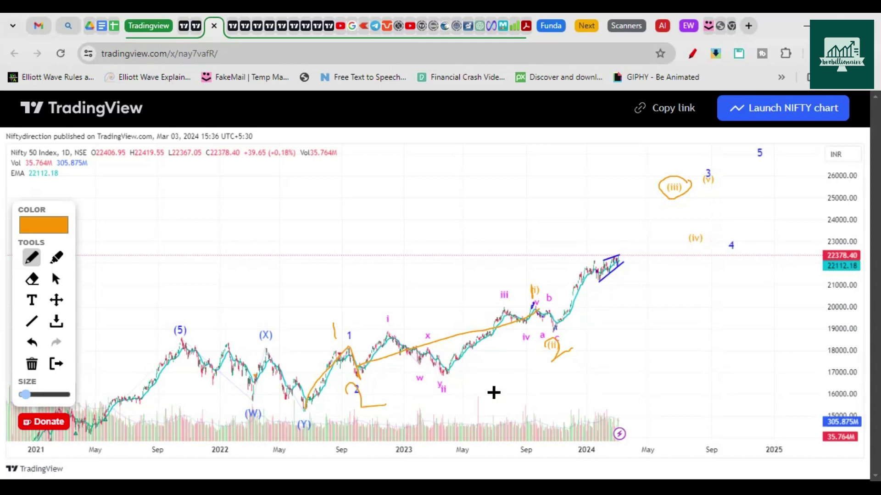
left_click(32, 364)
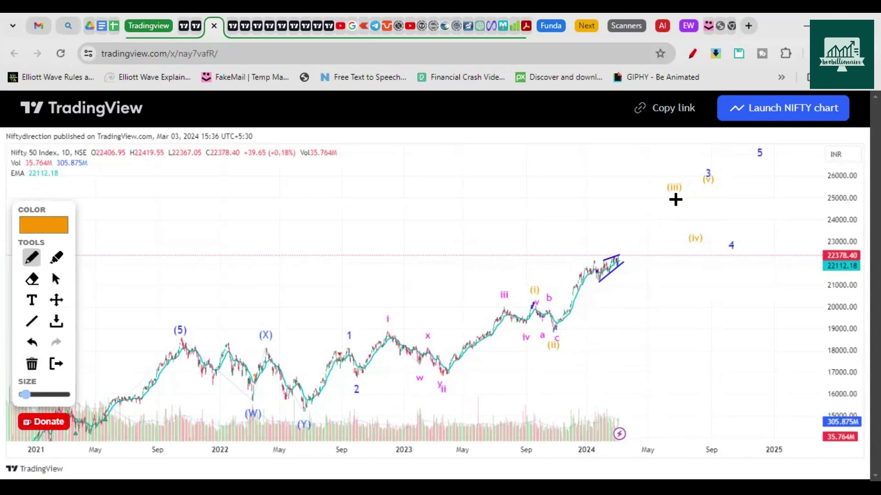
mouse_move(642, 153)
left_mouse_down()
mouse_move(661, 179)
mouse_move(660, 160)
left_mouse_up()
left_click(32, 364)
Mark waves i and ii by hand, trace the rise from the (Y) low to wave i, and clear the drawings
mouse_move(53, 206)
left_mouse_down()
mouse_move(74, 177)
mouse_move(70, 183)
left_mouse_up()
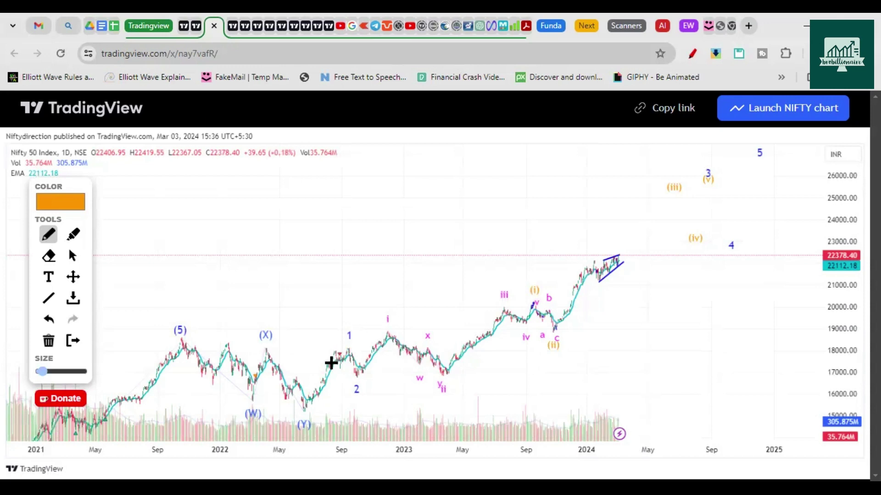
left_click_drag(387, 319, 387, 316)
mouse_move(442, 374)
left_mouse_down()
mouse_move(465, 392)
mouse_move(457, 388)
left_mouse_up()
mouse_move(299, 395)
left_mouse_down()
mouse_move(374, 342)
mouse_move(288, 398)
mouse_move(388, 344)
left_mouse_up()
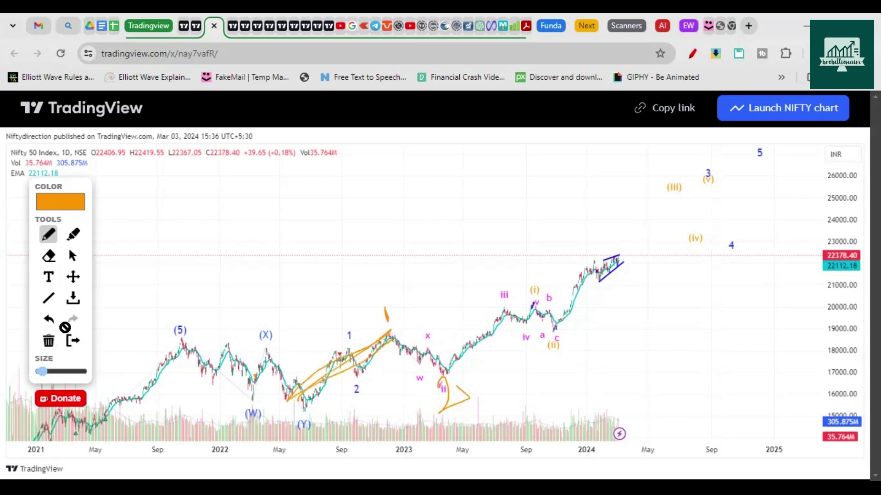
left_click(48, 344)
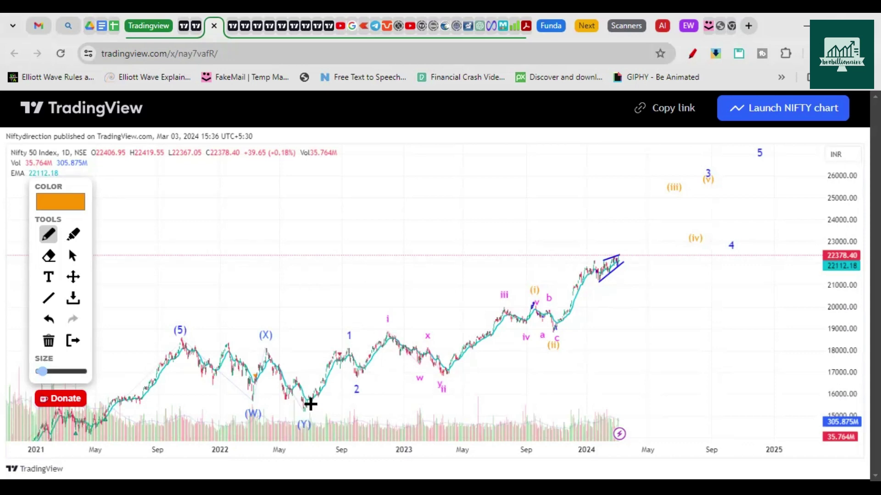
Outline the advance from the (Y) low to wave i again, number the pink waves 1 and 2, and clear the drawings
left_click_drag(306, 402, 315, 389)
mouse_move(304, 407)
left_mouse_down()
mouse_move(381, 334)
mouse_move(309, 391)
mouse_move(303, 408)
left_mouse_up()
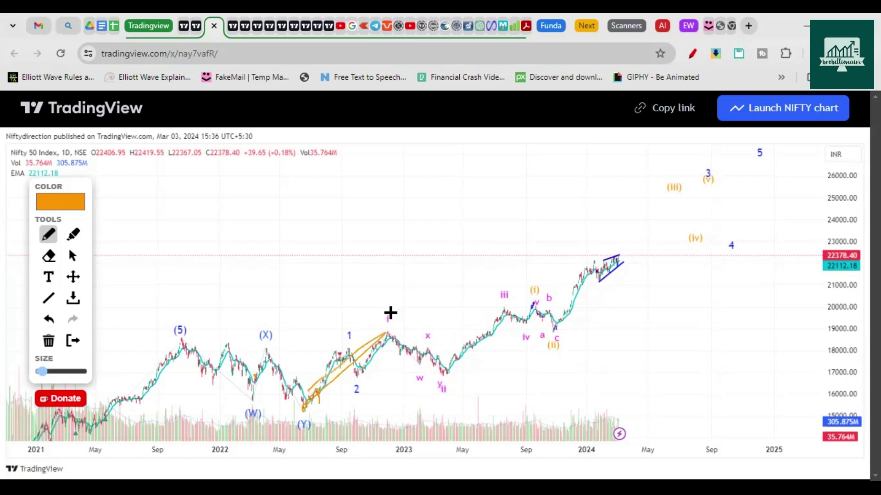
left_click_drag(438, 384, 484, 397)
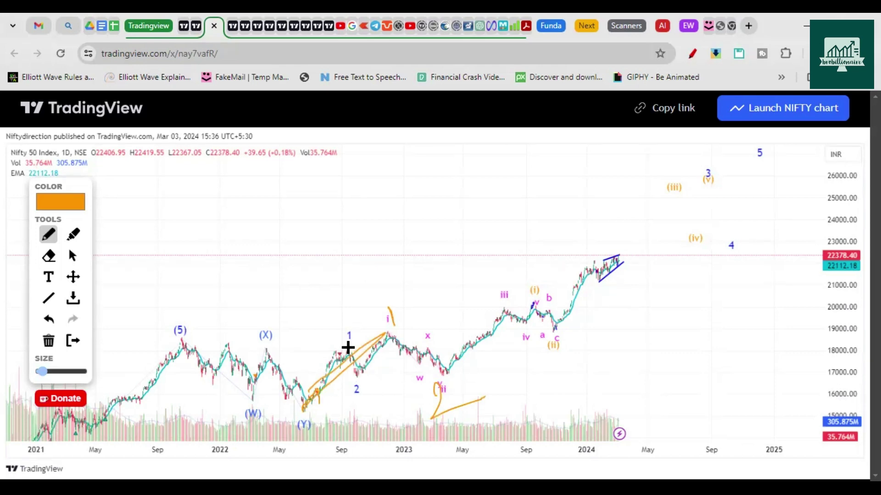
mouse_move(323, 399)
left_mouse_down()
mouse_move(346, 350)
mouse_move(391, 336)
left_mouse_up()
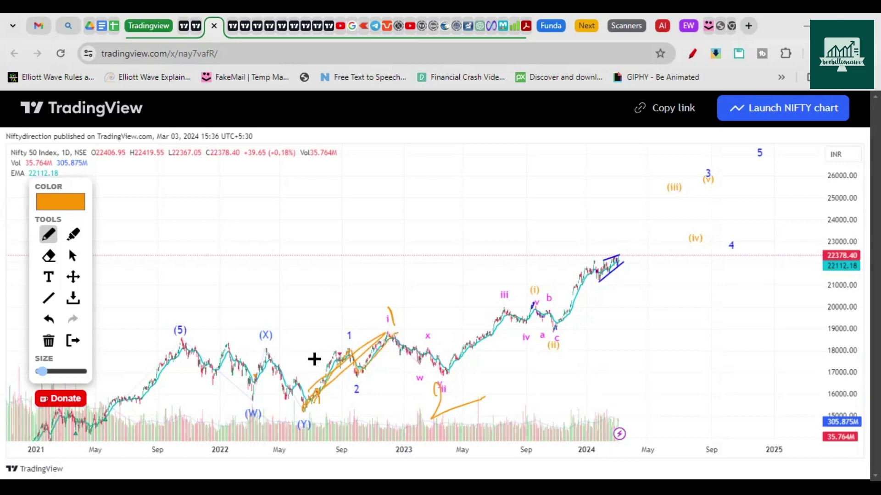
left_click(46, 343)
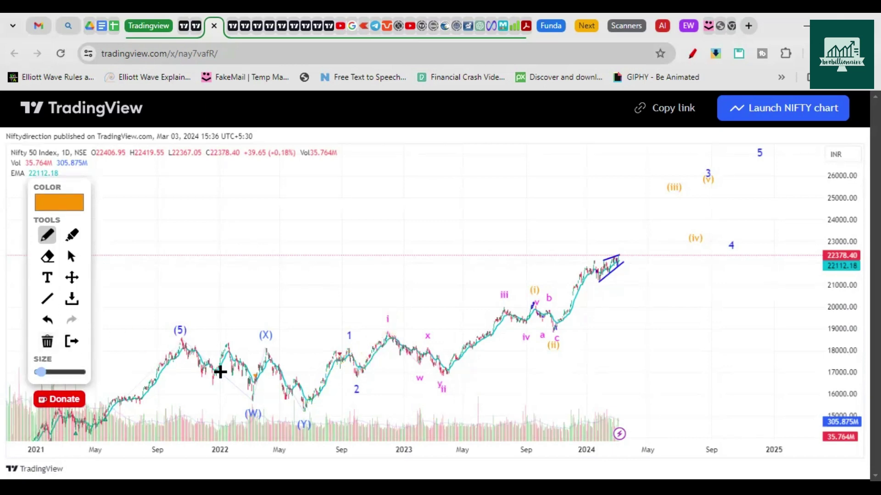
Trace the path from the (Y) low through wave 2 and wave i to ii, labelling the correction A, B and C by hand
mouse_move(301, 408)
left_mouse_down()
mouse_move(349, 339)
mouse_move(349, 394)
mouse_move(393, 335)
mouse_move(442, 383)
left_mouse_up()
left_click_drag(380, 308, 383, 324)
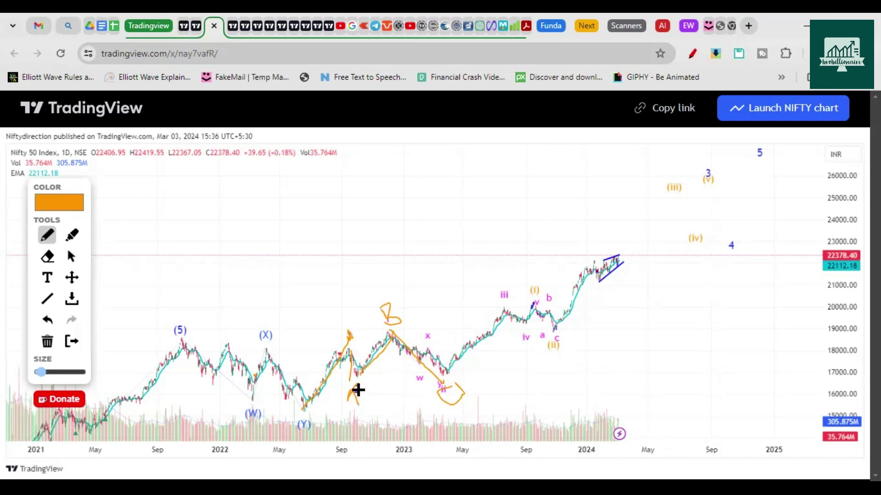
On the live NIFTY daily chart, draw an ABC correction from the 13 Sep 2022 high through 30 Sep and 1 Dec to 20 Mar 2023
left_click(193, 28)
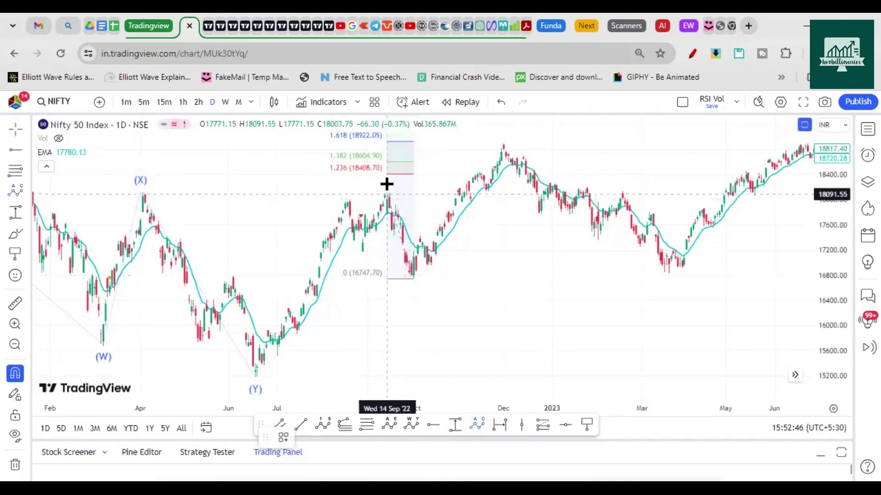
left_click(412, 287)
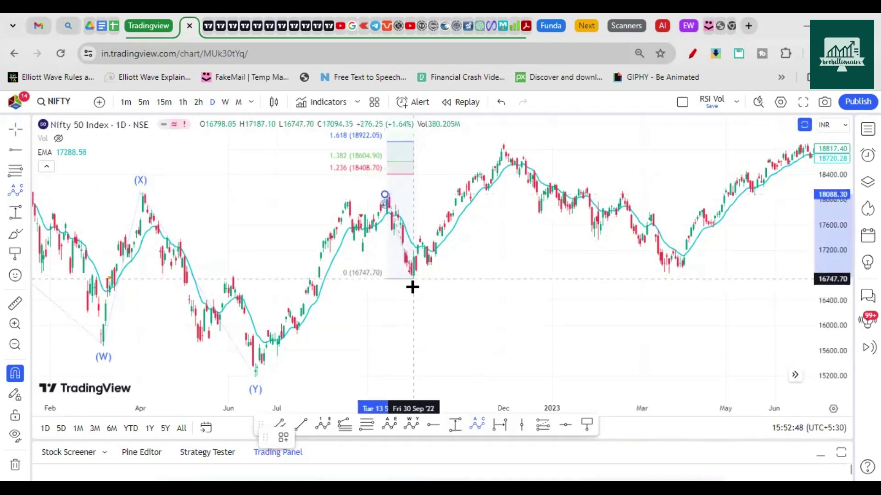
left_click(502, 140)
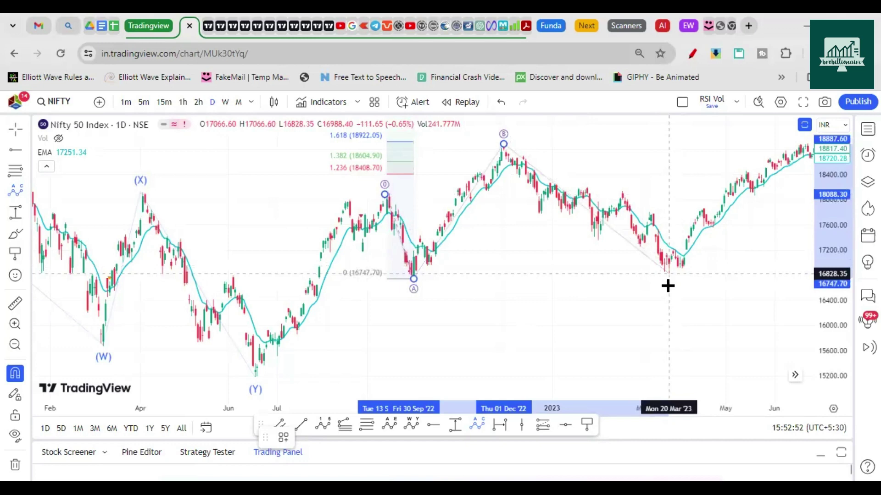
left_click(667, 285)
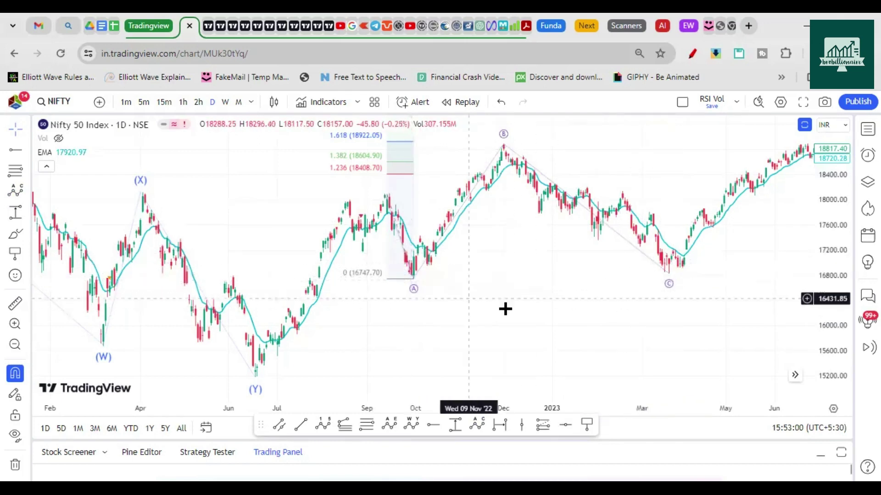
Inspect the Fibonacci levels drawn over wave A and return to the published Nifty wave snapshot
scroll(413, 288, "right", 3)
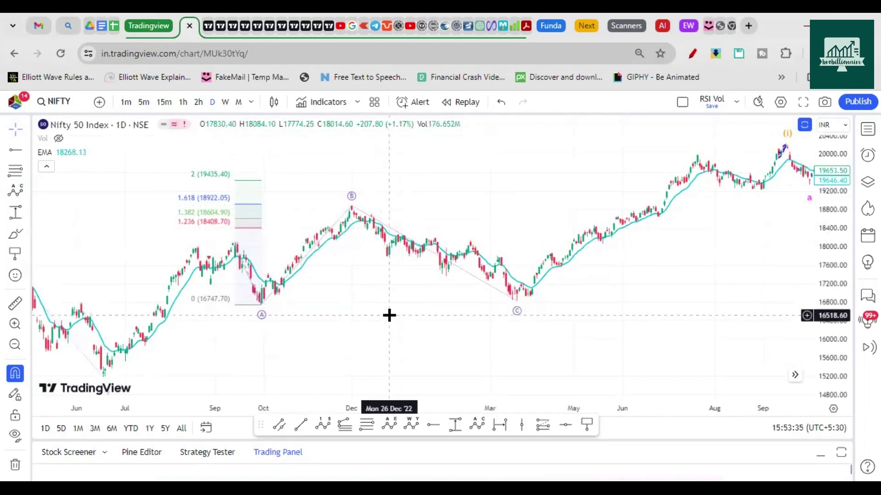
left_click(250, 217)
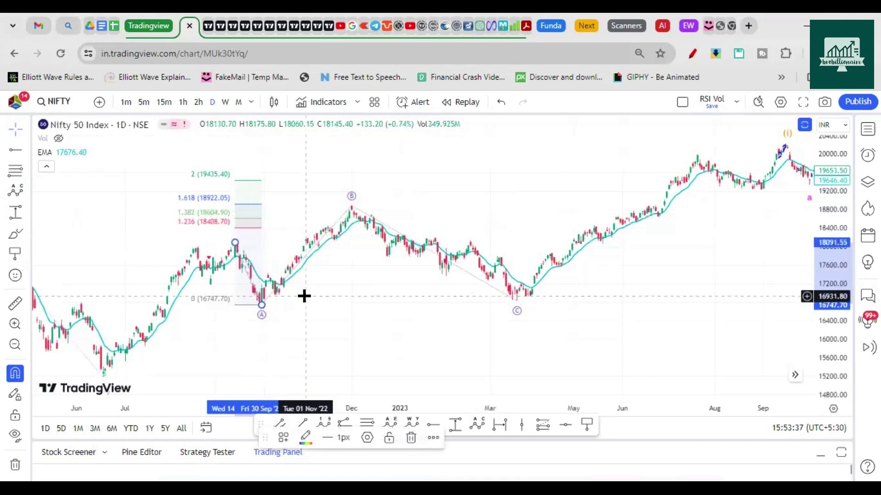
left_click(210, 29)
left_click(224, 28)
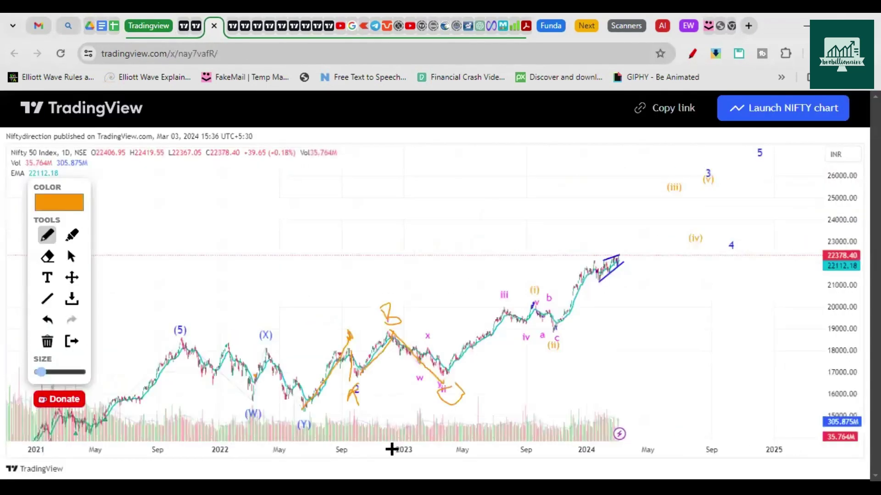
Replace the old marks with channel lines around the W-X-Y correction and an arrow at the late-2023 rally, and close the annotation tool
left_click(47, 342)
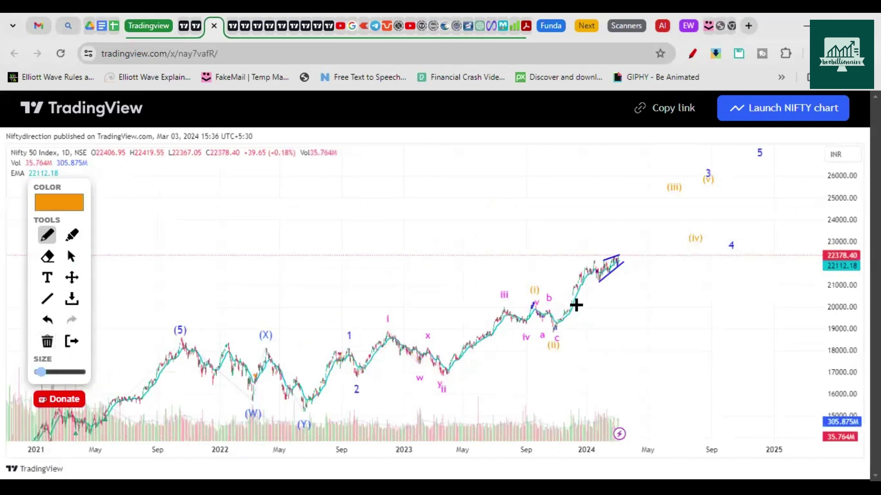
left_click_drag(173, 339, 304, 368)
left_click_drag(187, 371, 319, 423)
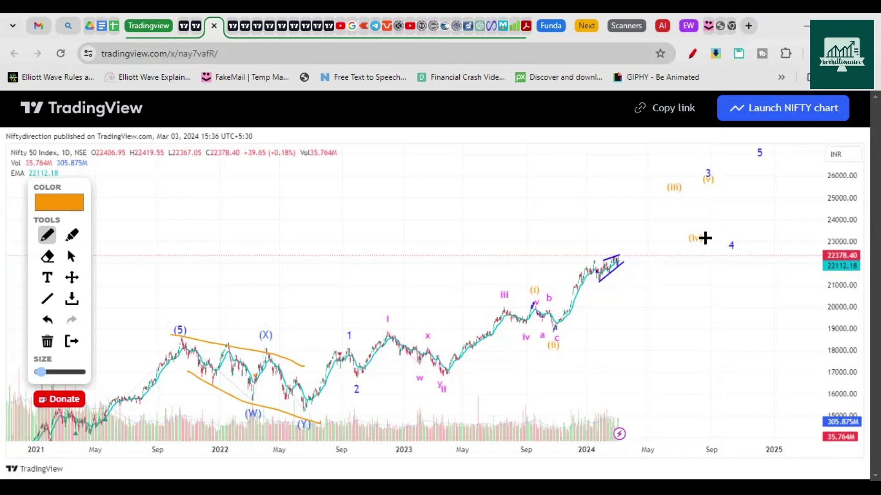
left_click_drag(557, 253, 574, 273)
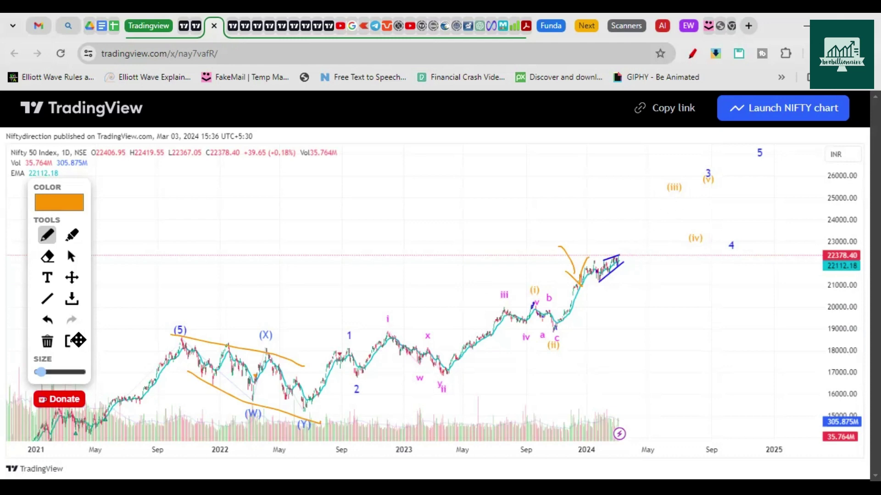
left_click(73, 341)
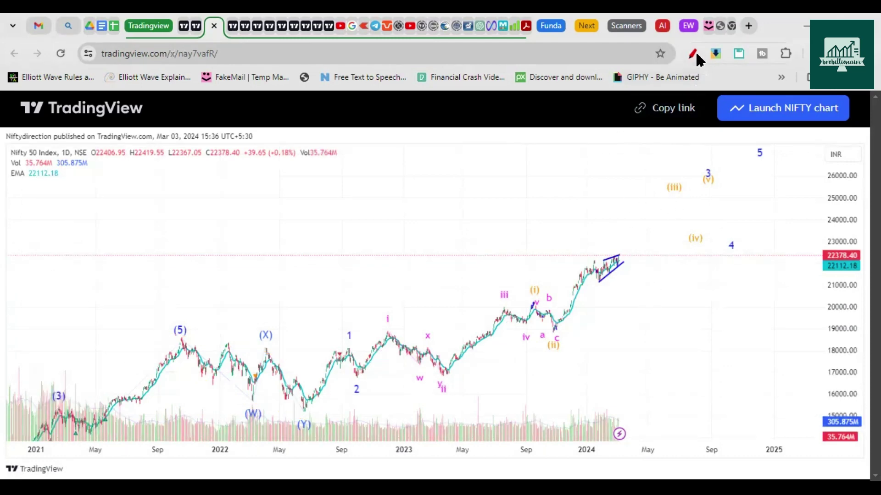
mouse_move(628, 229)
left_mouse_down()
mouse_move(545, 287)
mouse_move(594, 332)
mouse_move(637, 221)
left_mouse_up()
left_click(838, 266)
Open the closer Nifty snapshot with circled waves 1 to 5, trace that five-wave rise from (ii) in pen, and undo the trace
left_click(214, 25)
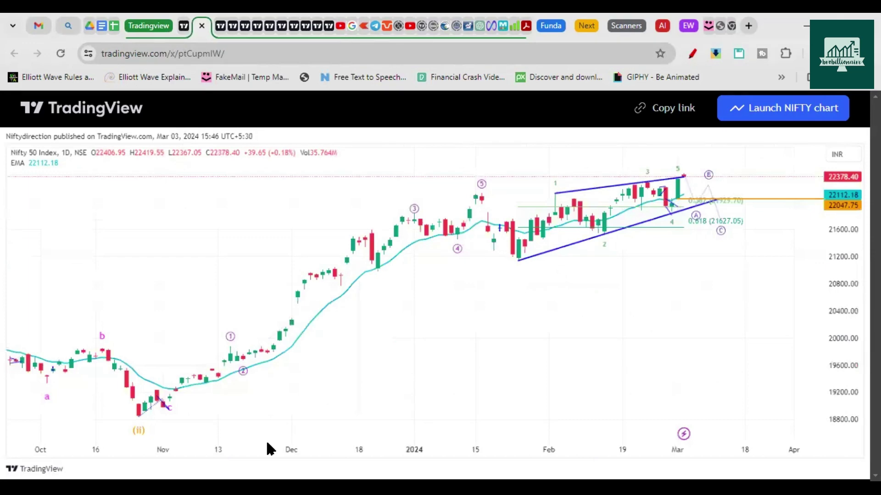
left_click(691, 53)
mouse_move(144, 413)
left_mouse_down()
mouse_move(215, 351)
mouse_move(246, 363)
mouse_move(401, 208)
mouse_move(477, 195)
left_mouse_up()
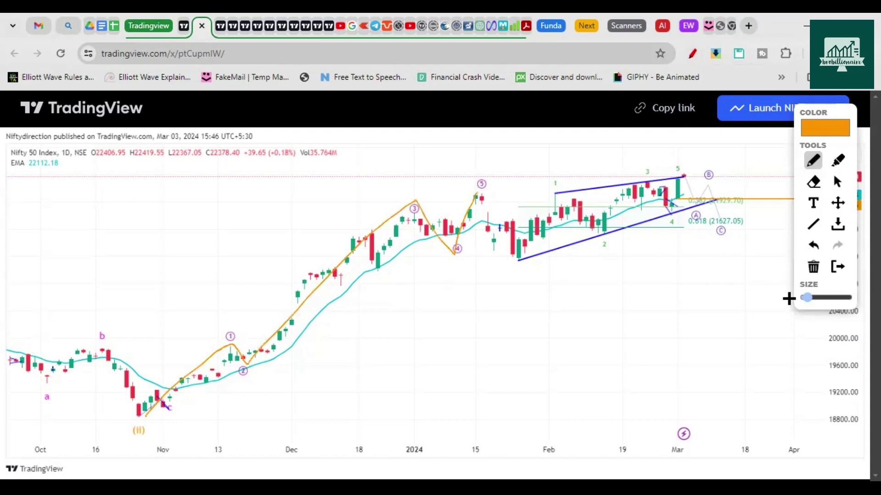
left_click(813, 245)
Trace an alternative count from (ii) with its first top in mid-December, ending at circled wave 5, and close the annotation tool
left_click_drag(136, 416, 360, 233)
mouse_move(378, 274)
left_mouse_down()
mouse_move(403, 214)
mouse_move(446, 235)
mouse_move(481, 190)
left_mouse_up()
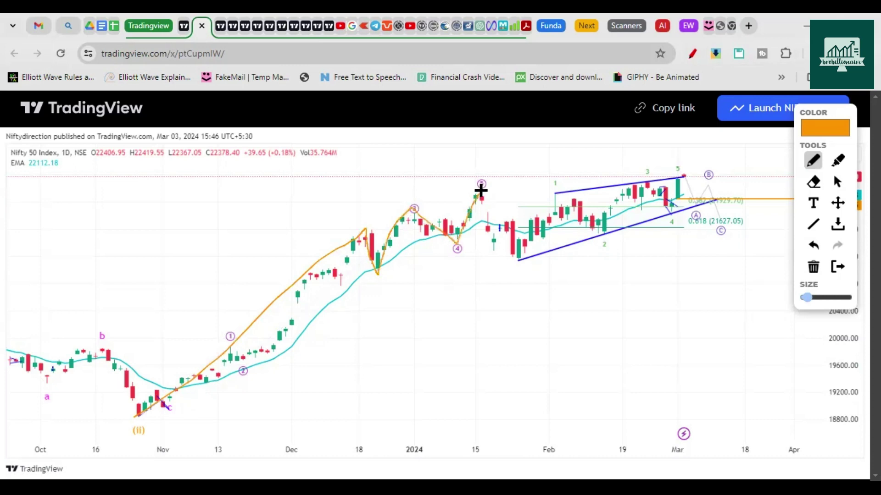
left_click(838, 266)
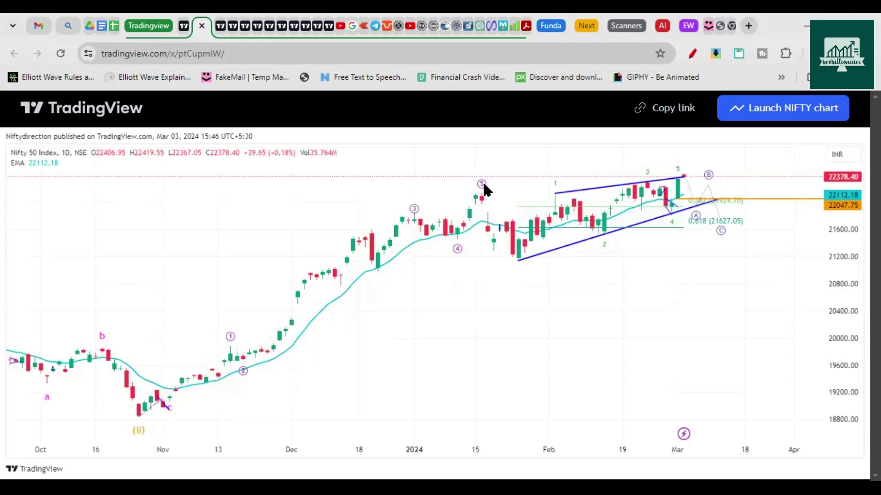
Return to the live Nifty chart and measure the price ranges from the 21 December low to circled wave 3 and from circled wave 4 to 5
left_click(183, 25)
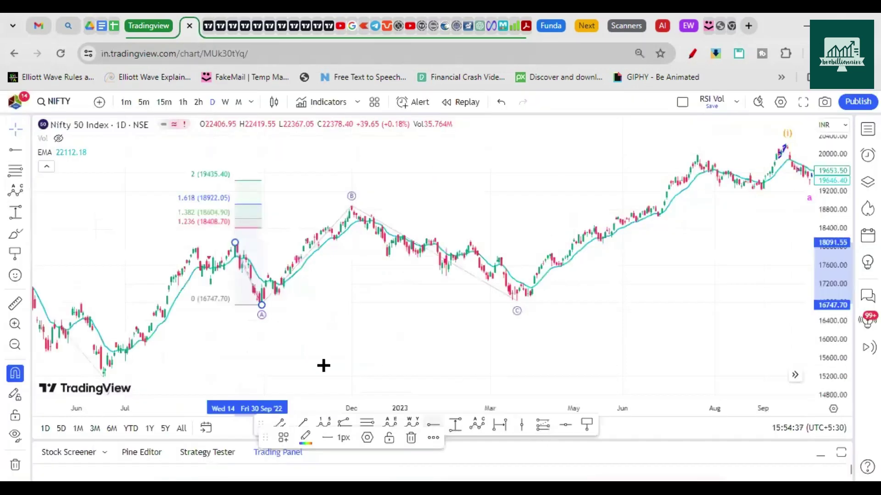
scroll(683, 292, "up", 3)
scroll(389, 315, "right", 10)
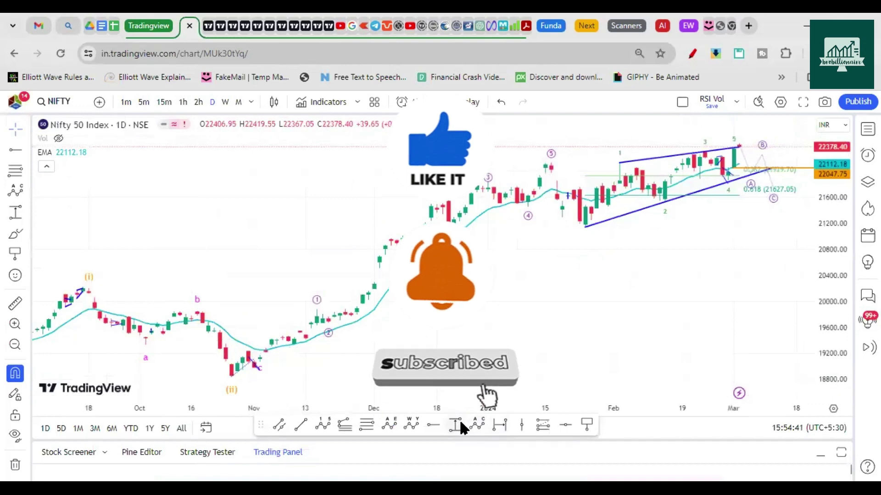
left_click_drag(453, 238, 488, 182)
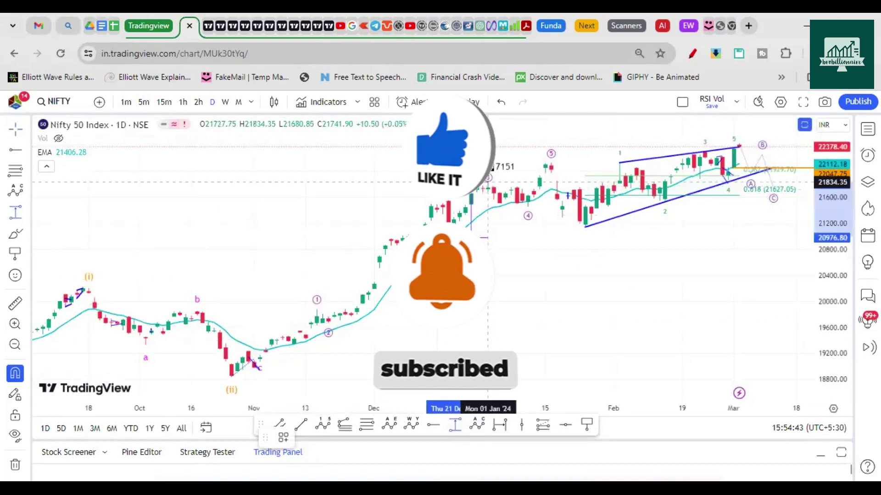
left_click(458, 427)
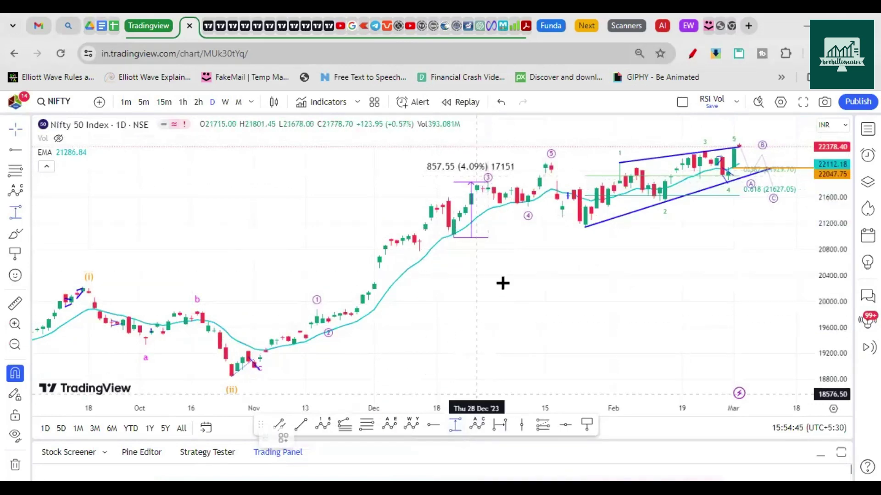
left_click_drag(526, 226, 550, 164)
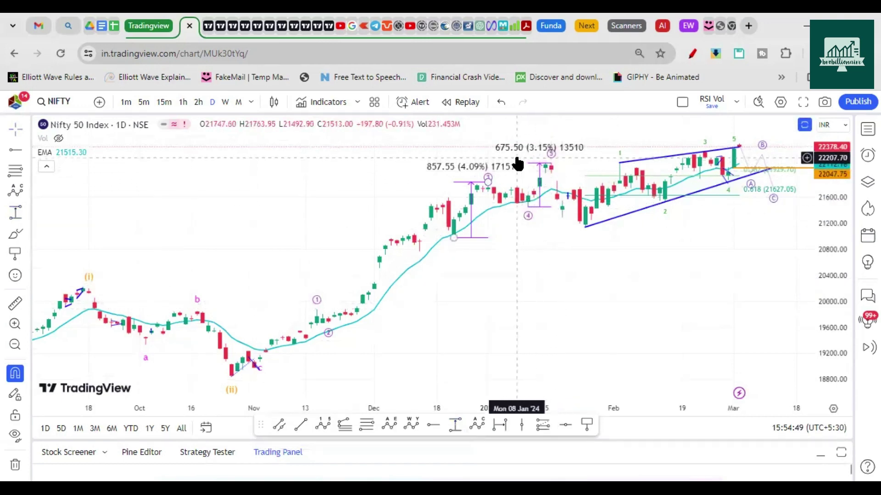
Delete both price range measurements from the December and January rises
left_click(472, 238)
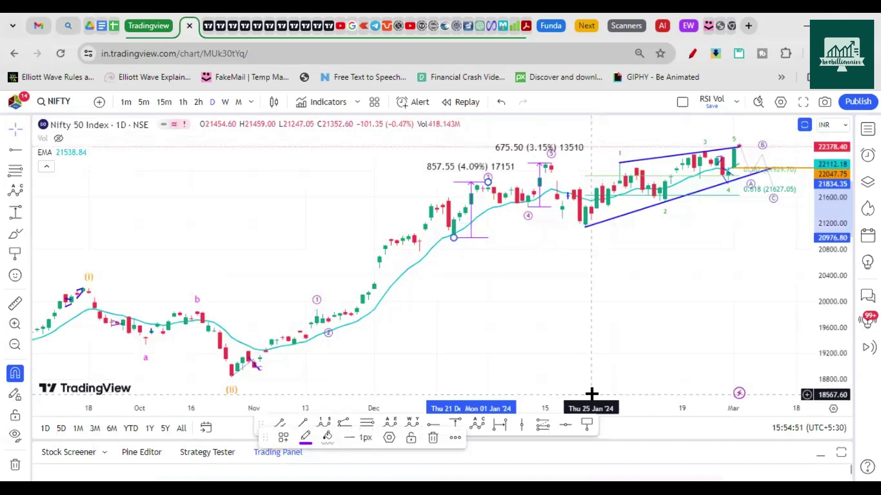
key("Delete")
left_click(543, 207)
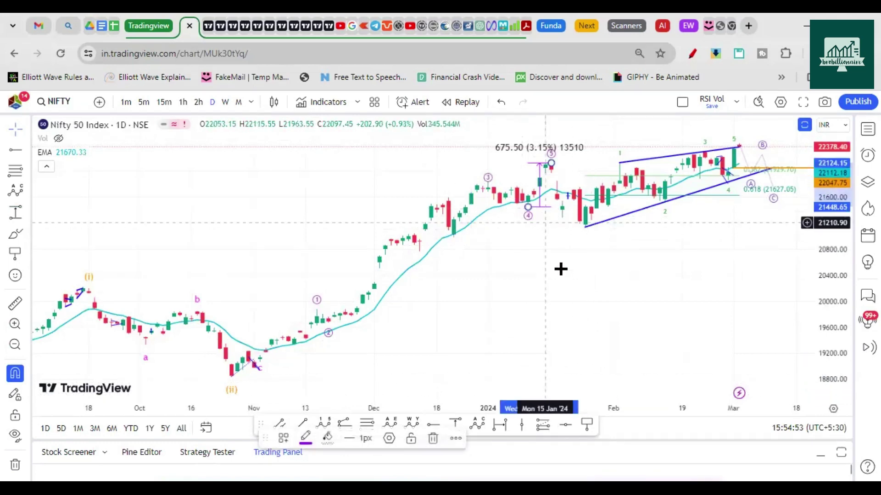
key("Delete")
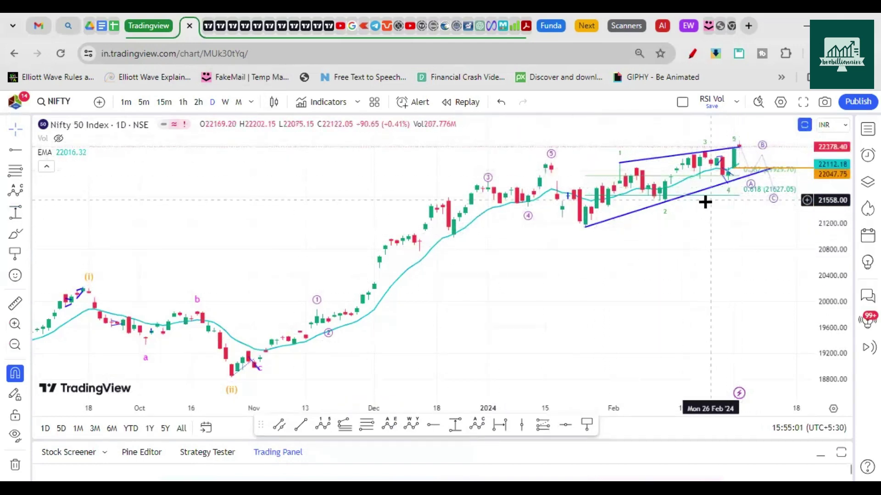
On the published Nifty snapshot, trace green waves 1 to 5 inside the rising wedge in orange pen, and close the annotation tool
left_click(220, 26)
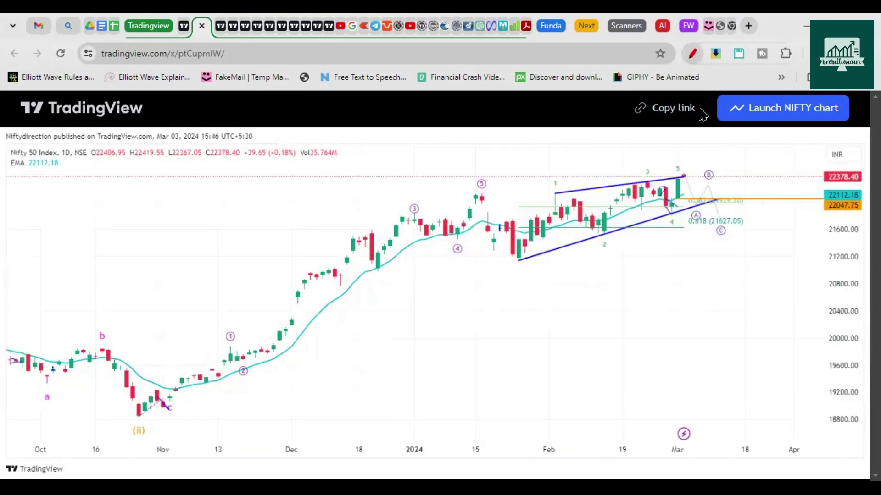
mouse_move(794, 128)
left_mouse_down()
mouse_move(700, 252)
mouse_move(778, 229)
left_mouse_up()
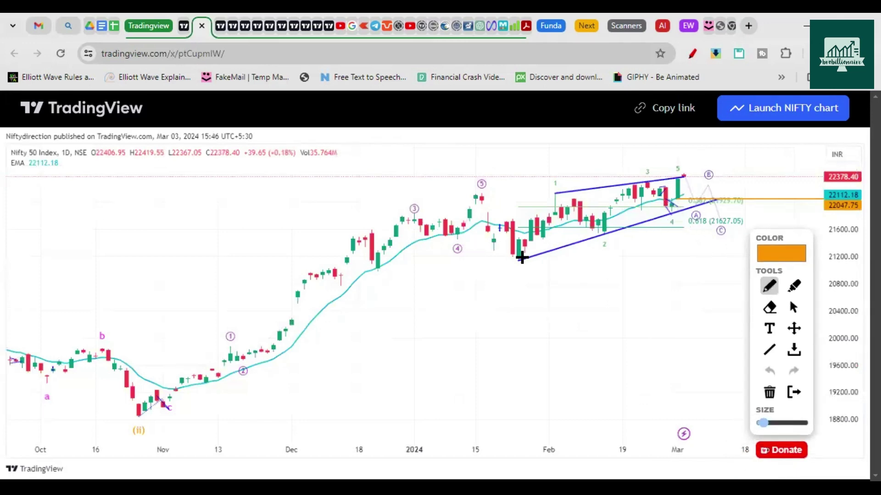
left_click_drag(539, 231, 556, 190)
mouse_move(592, 237)
left_mouse_down()
mouse_move(645, 179)
mouse_move(663, 200)
mouse_move(686, 175)
left_mouse_up()
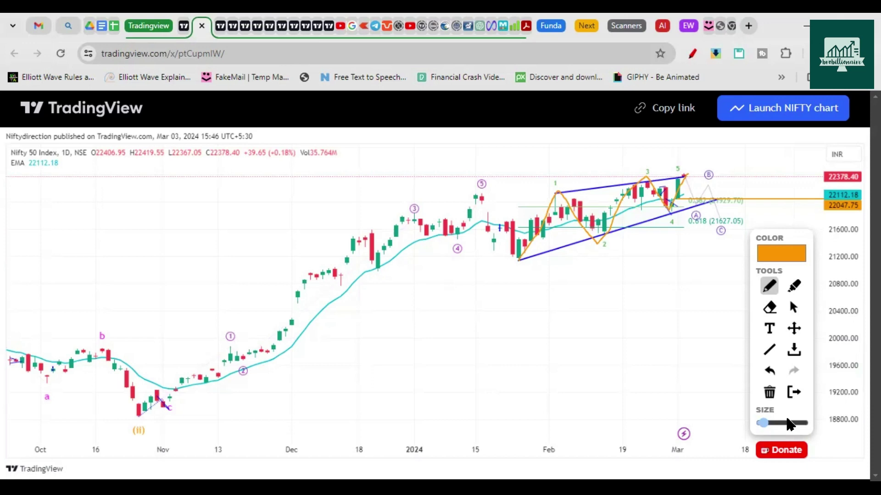
left_click(794, 392)
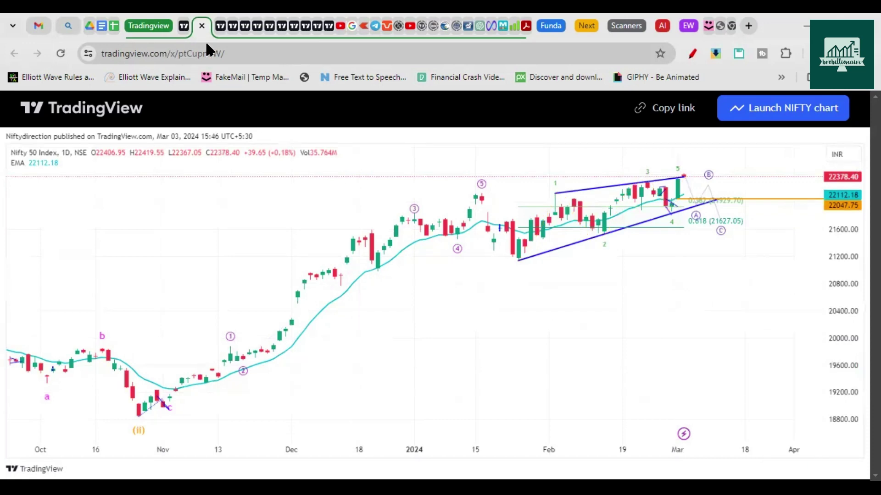
On the live chart's rising wedge, draw a trend-based Fibonacci extension from the wave 2 low to the wave 3 high and wave 4 low
left_click(184, 27)
scroll(579, 250, "up", 4)
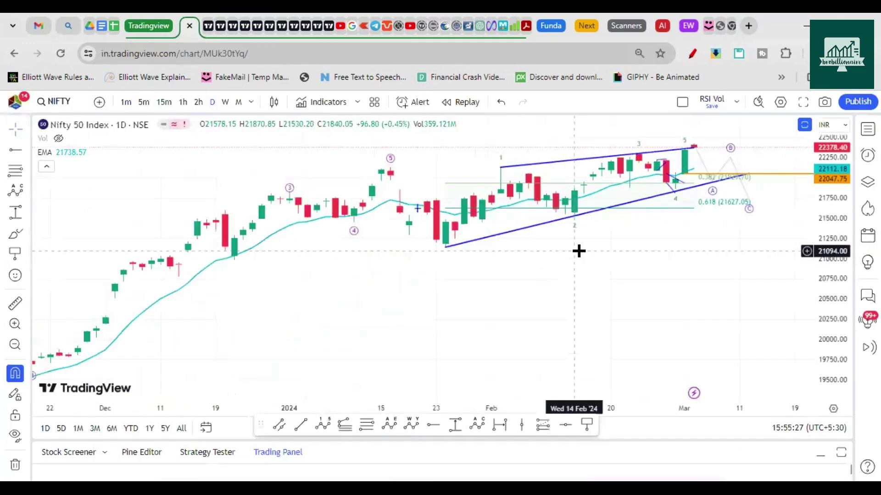
scroll(504, 312, "up", 2)
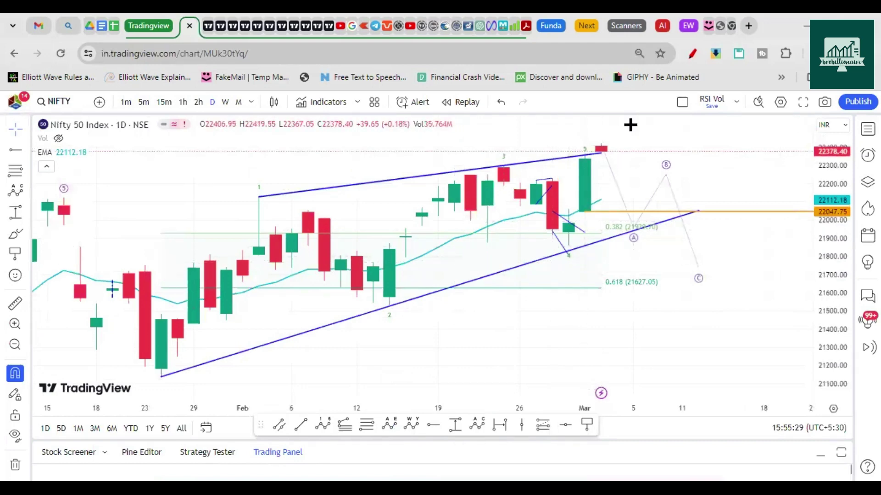
scroll(472, 276, "down", 3)
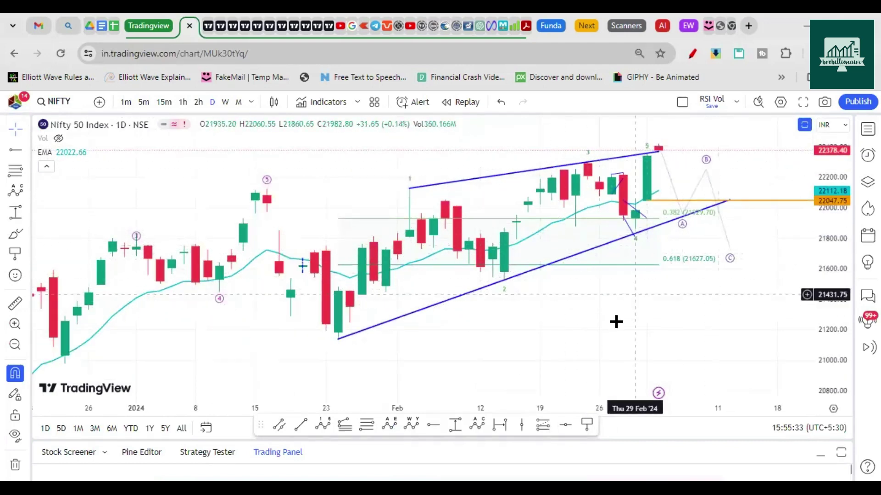
left_click_drag(838, 273, 661, 352)
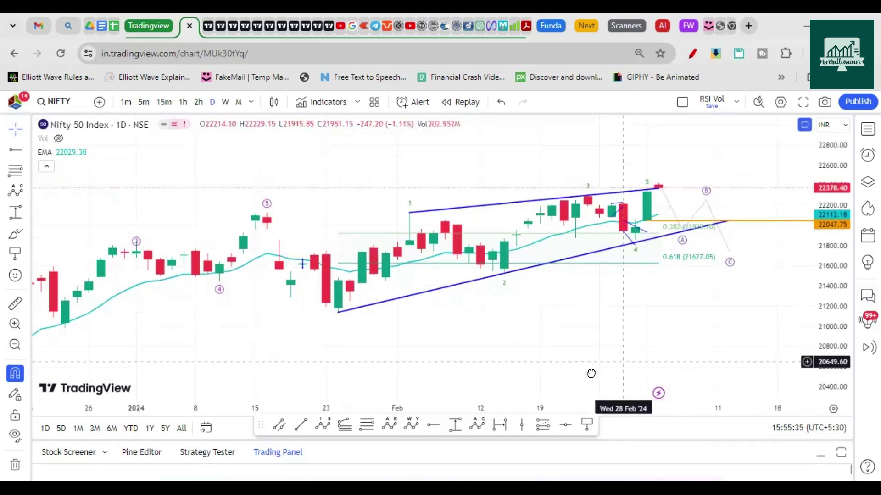
left_click(345, 425)
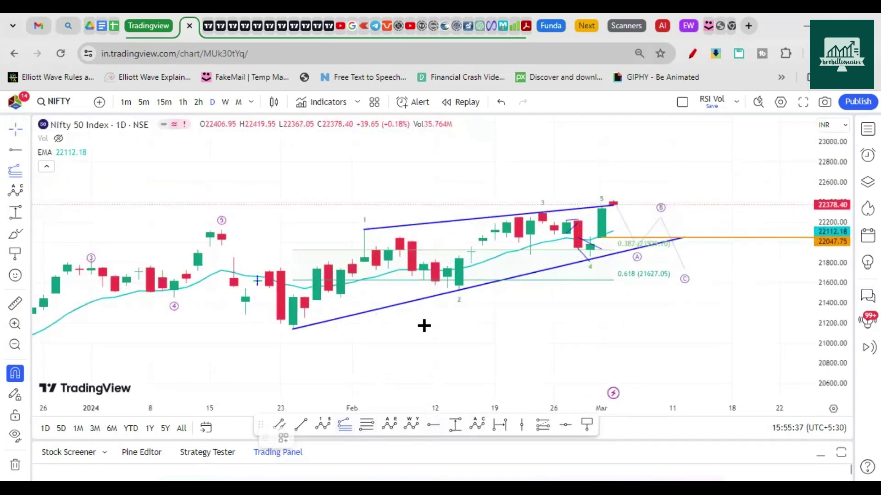
left_click(459, 290)
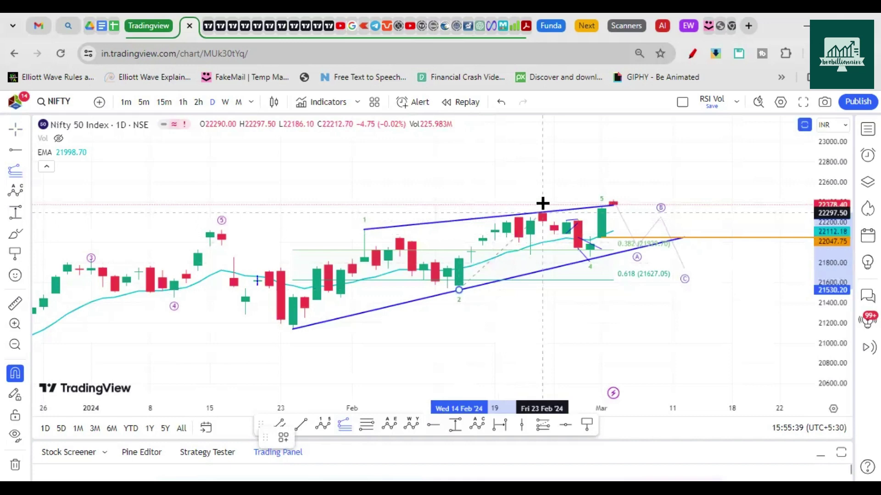
left_click(543, 204)
left_click(590, 269)
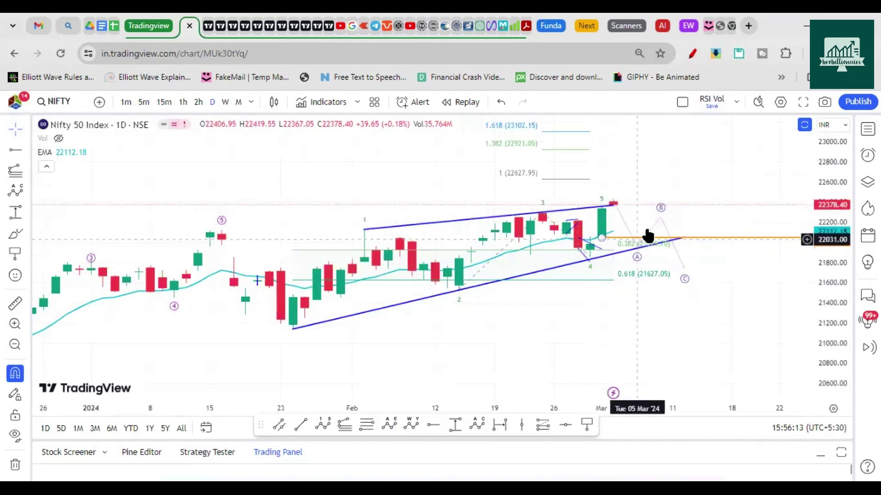
Lower the projected wave C endpoint to 21651.10 and add a horizontal ray at the wedge's starting low, 21137.20
mouse_move(617, 209)
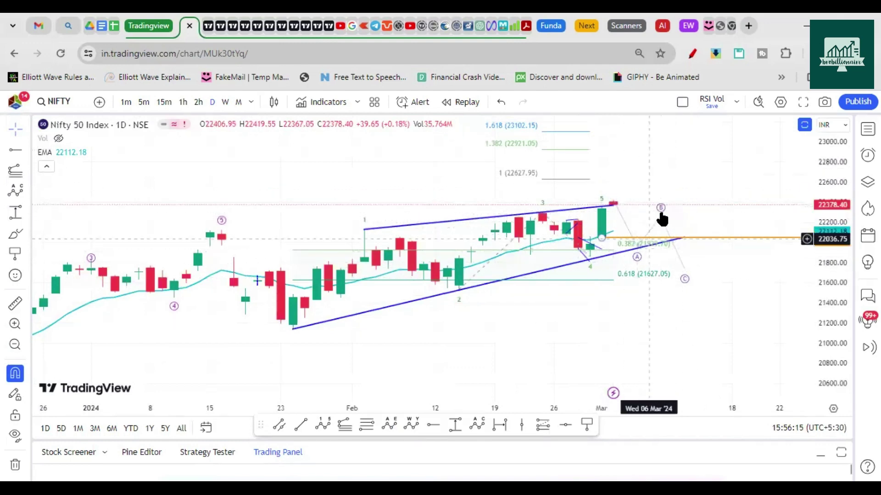
left_click_drag(684, 279, 685, 277)
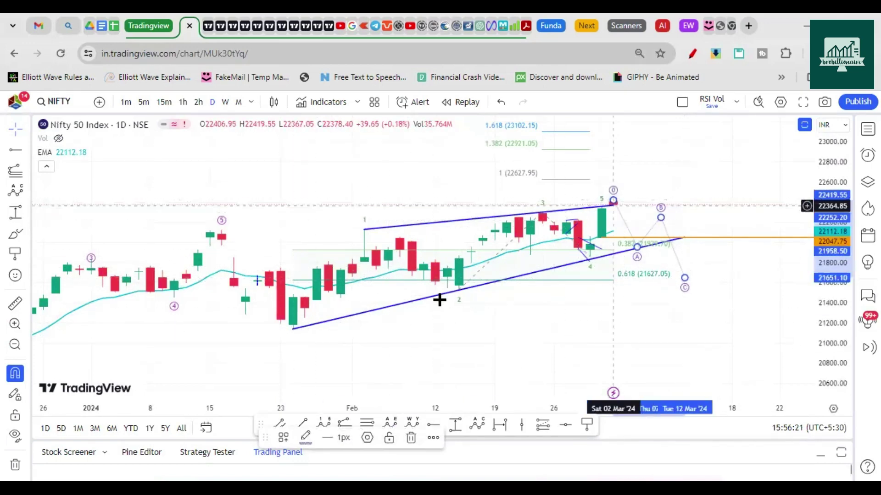
scroll(443, 298, "down", 5)
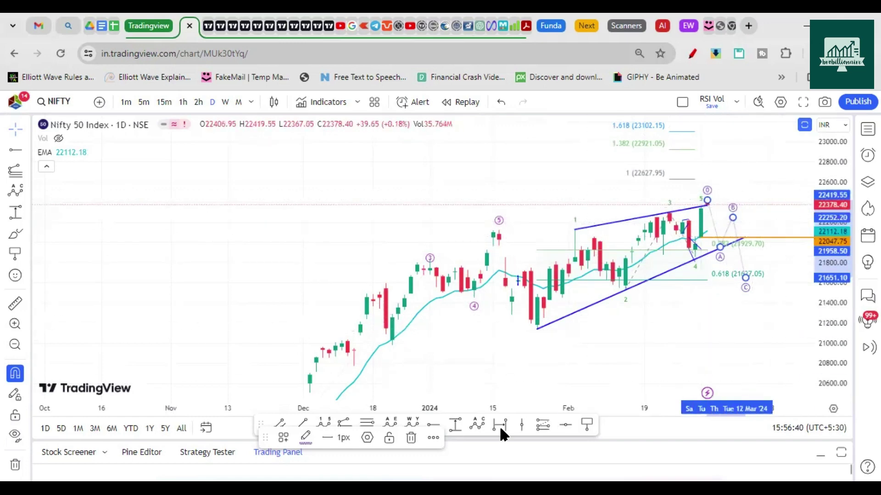
left_click(433, 424)
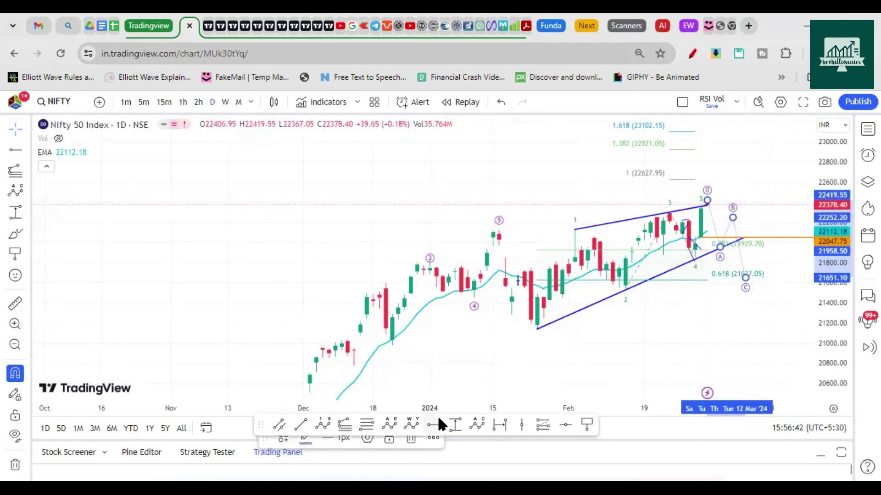
left_click(536, 336)
left_click_drag(640, 359, 566, 364)
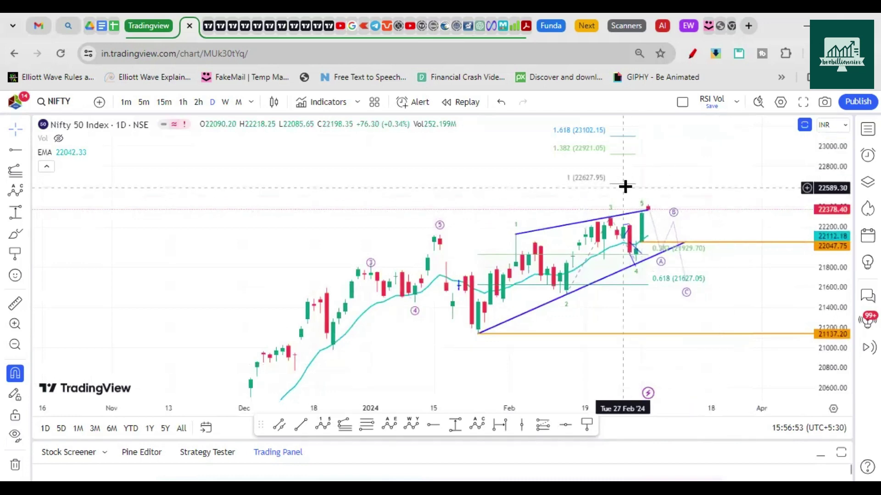
Replace the Fibonacci drawings on the wedge with a Fibonacci drawing from the wave 4 low at 21860.65 to the 22419.55 high
left_click(636, 253)
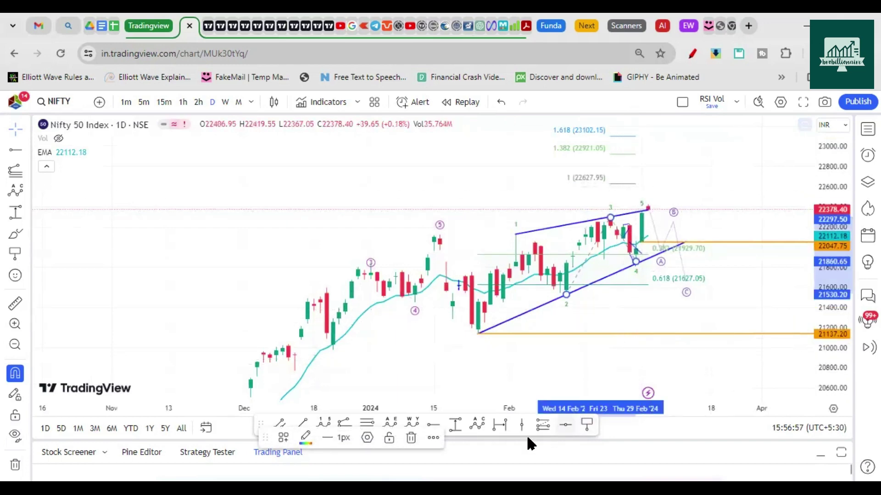
left_click(416, 439)
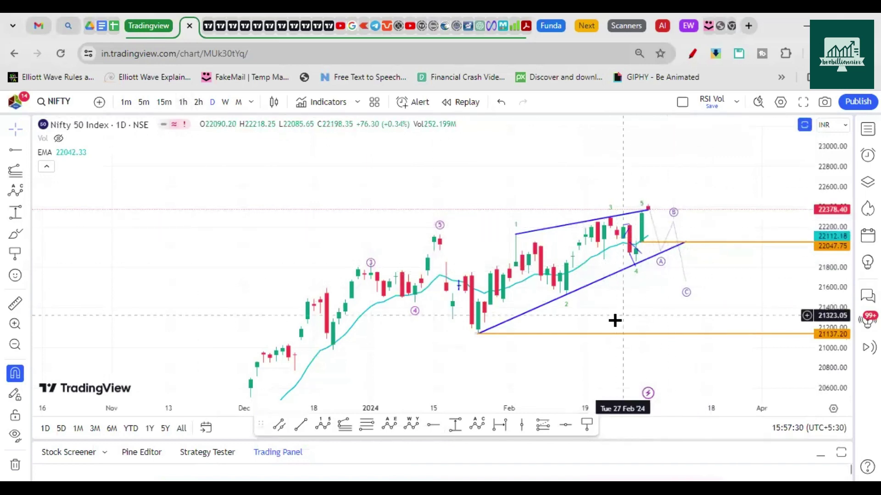
left_click(370, 422)
left_click(635, 261)
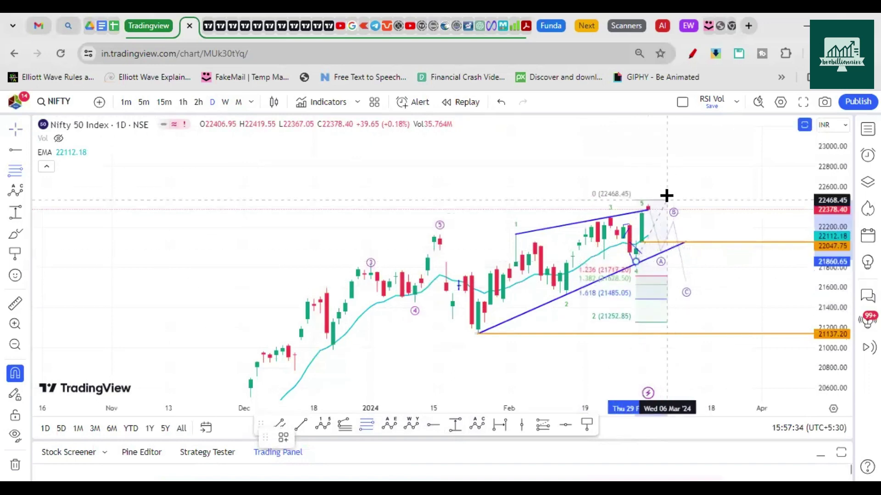
left_click(642, 197)
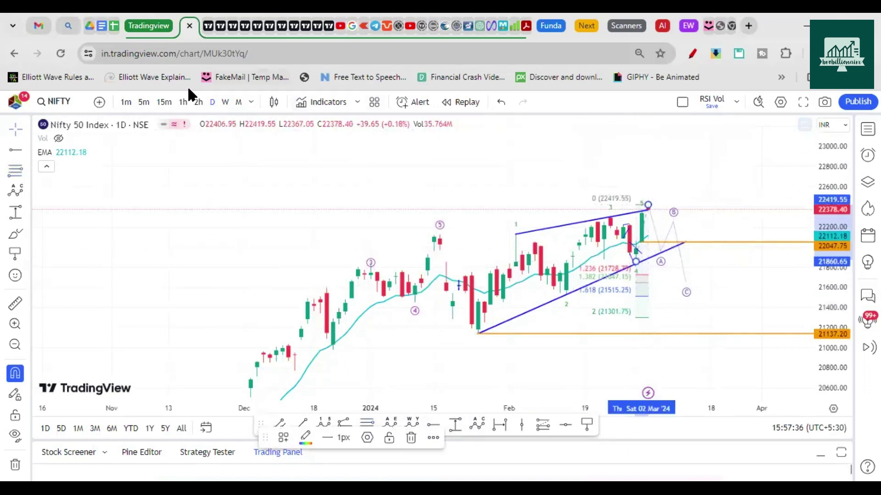
Switch to the 1-hour timeframe and show 0.382 and 0.618 retracement levels from the wave 4 low at 21860.65 to the 22463.65 high
left_click(179, 101)
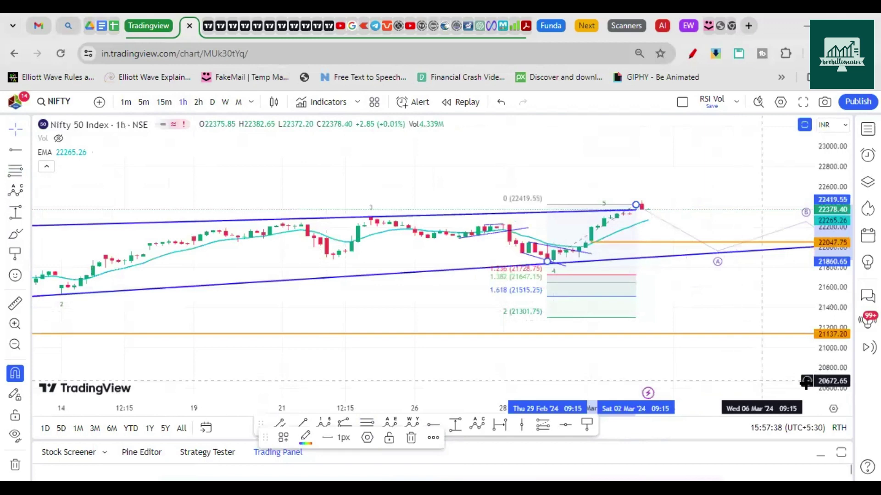
left_click(833, 409)
left_click(770, 128)
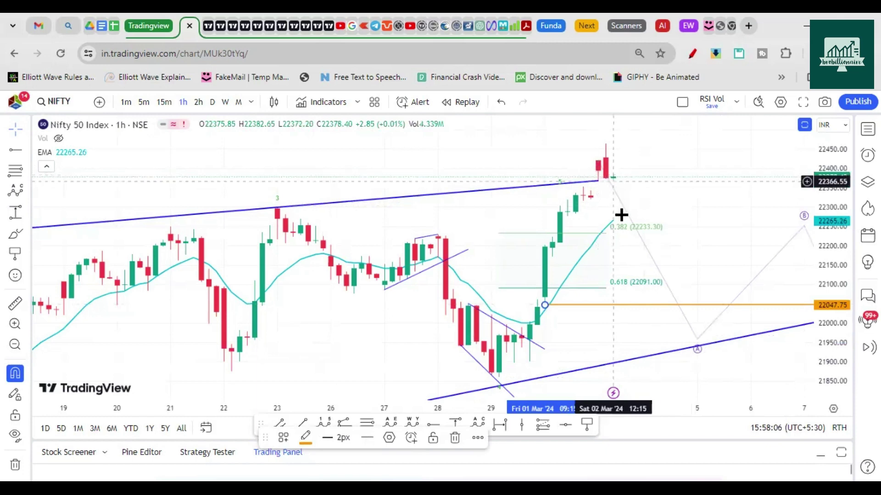
left_click(690, 336)
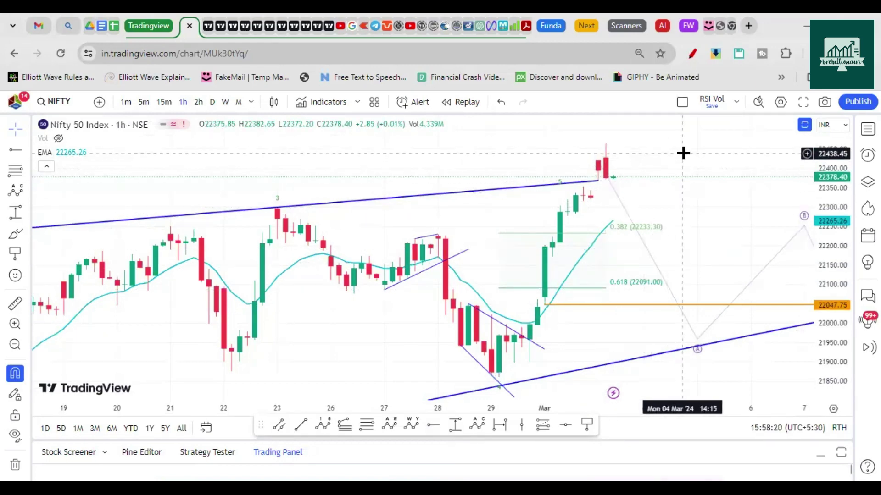
left_click(595, 293)
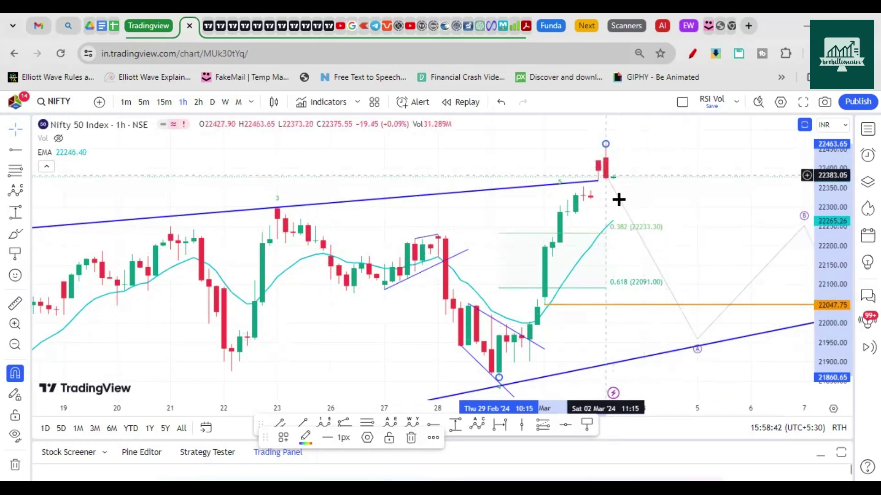
Move the starting point of the projected A-B-C correction to the high of the 2 March 11:15 candle
left_click(698, 342)
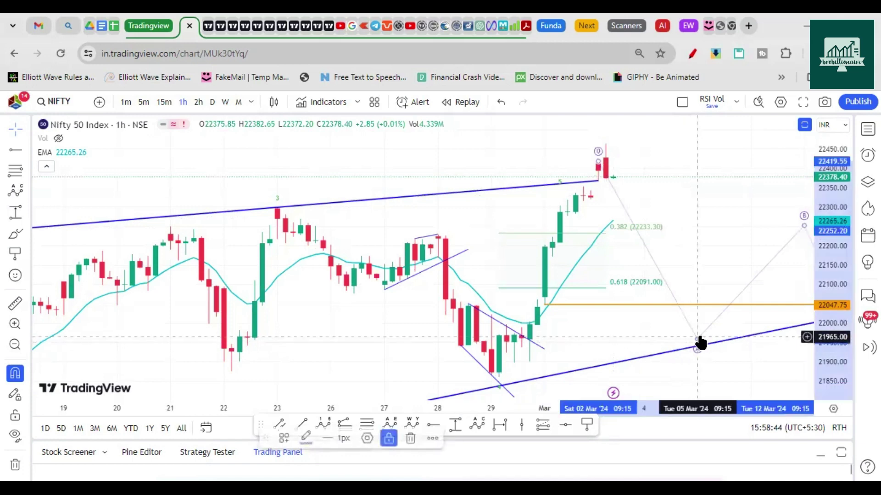
left_click(604, 158)
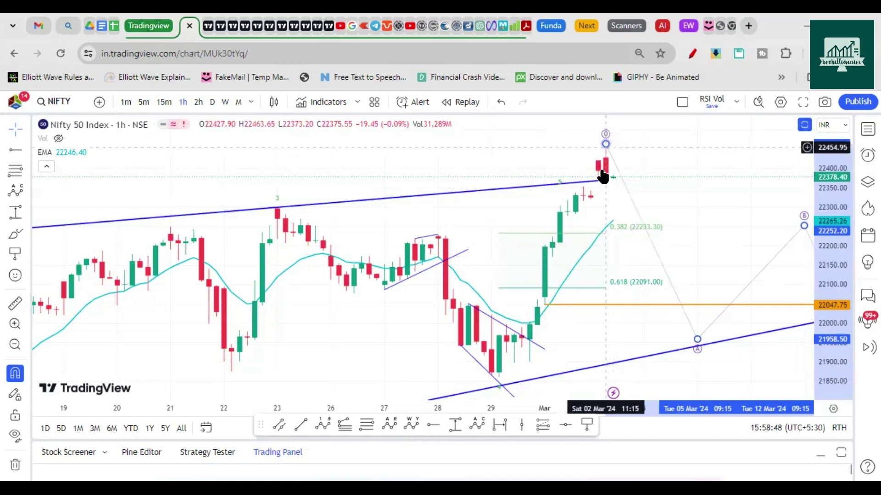
left_click(715, 257)
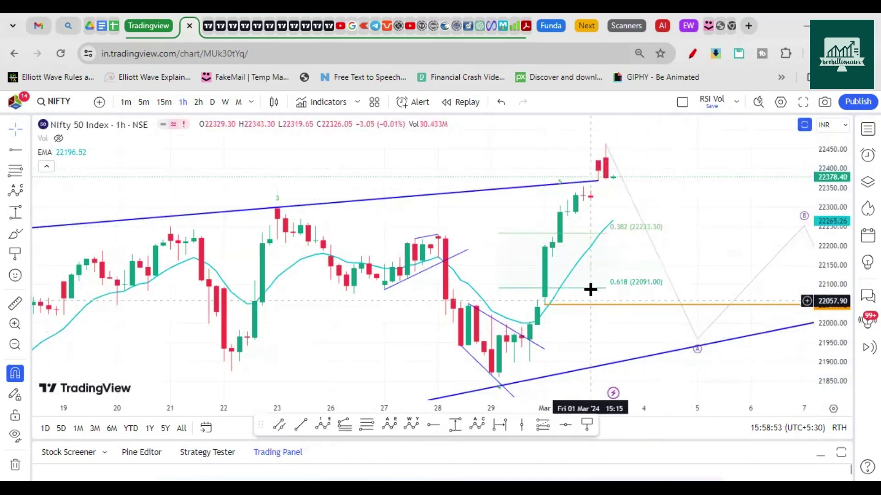
Delete the Fibonacci retracement drawn from the wave 4 low to the 22463.65 high
scroll(655, 205, "down", 5)
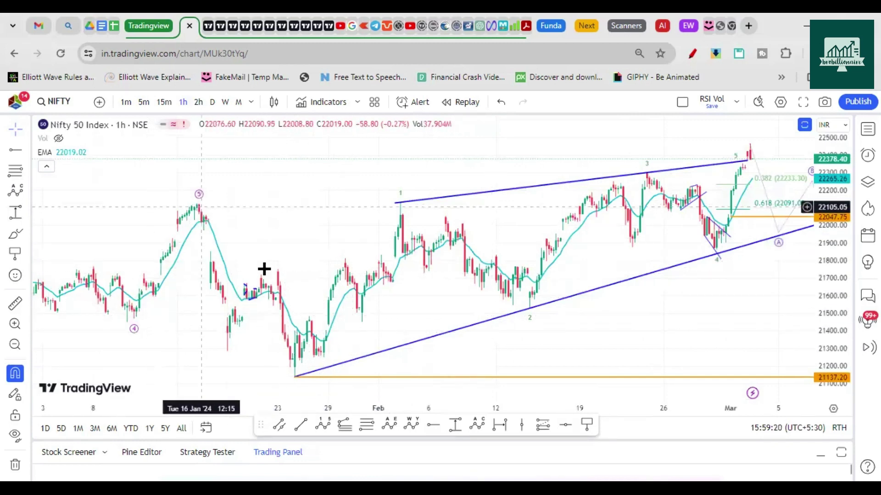
scroll(687, 261, "up", 5)
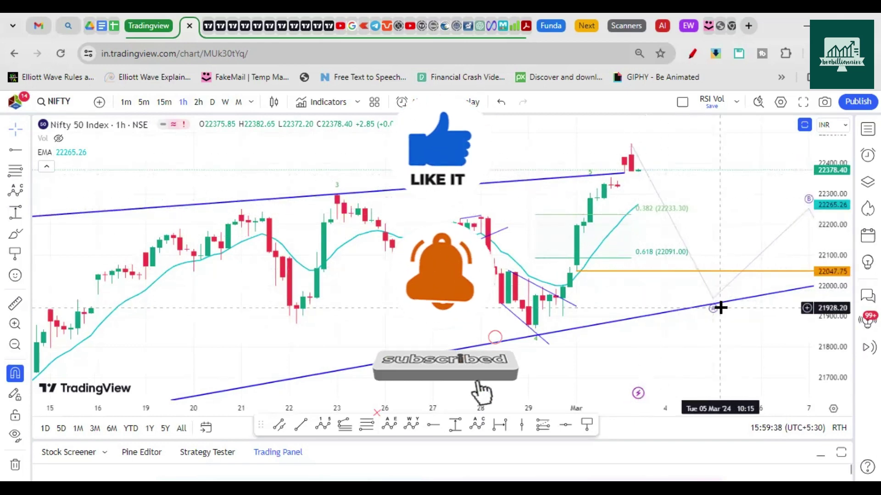
scroll(719, 310, "down", 3)
left_click_drag(762, 329, 601, 335)
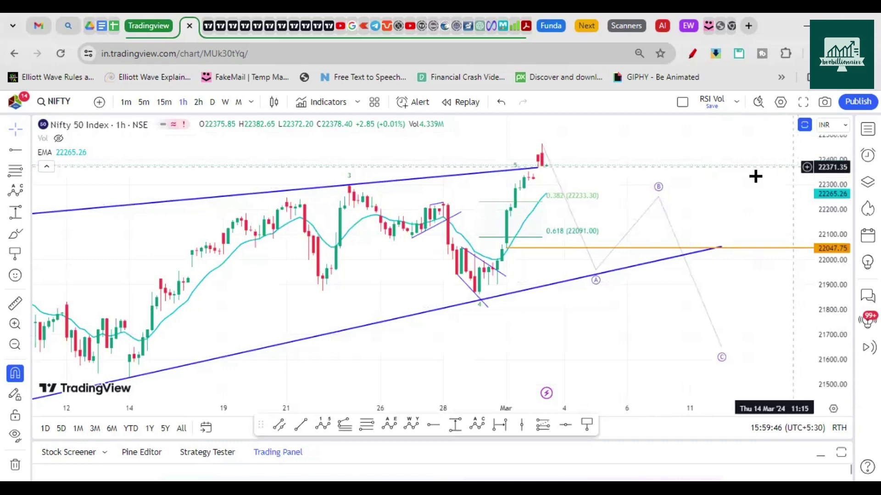
left_click_drag(539, 151, 657, 245)
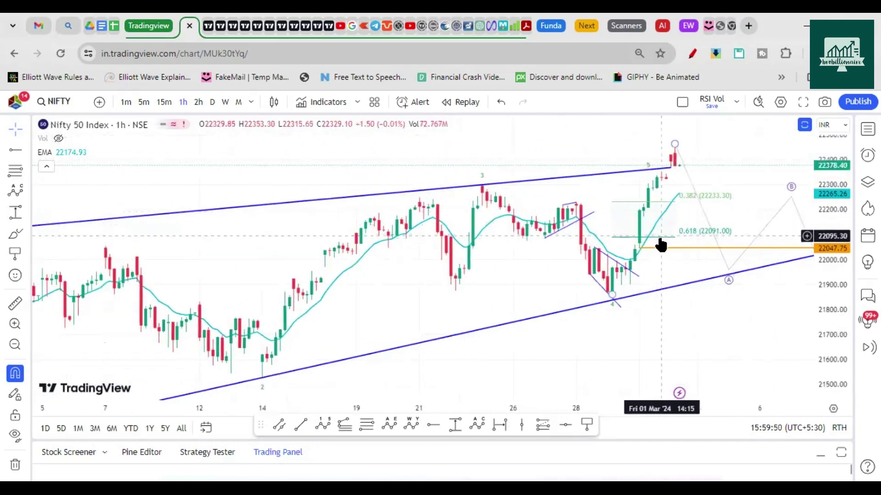
left_click(661, 245)
left_click(411, 440)
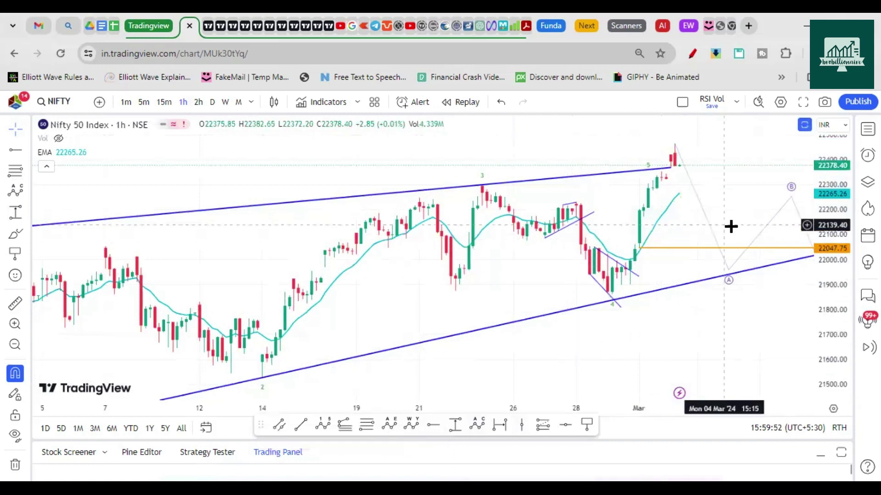
Lock the projected A-B-C correction drawing
left_click(724, 262)
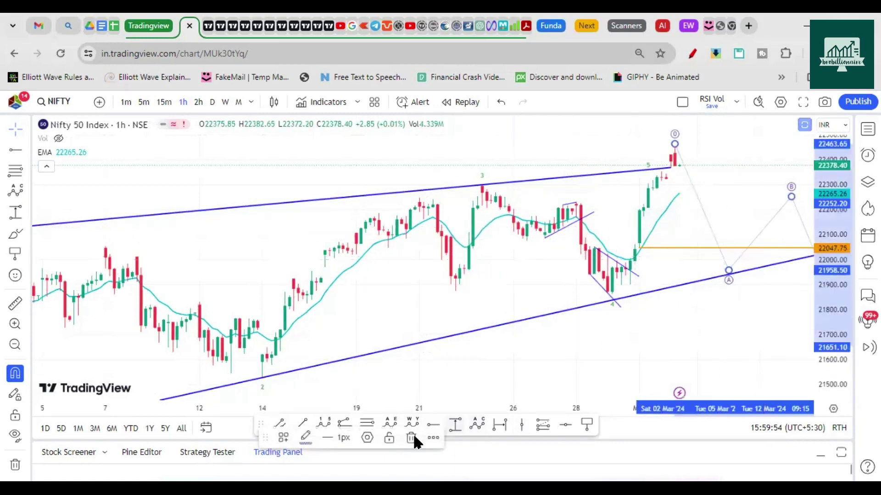
scroll(457, 270, "down", 3)
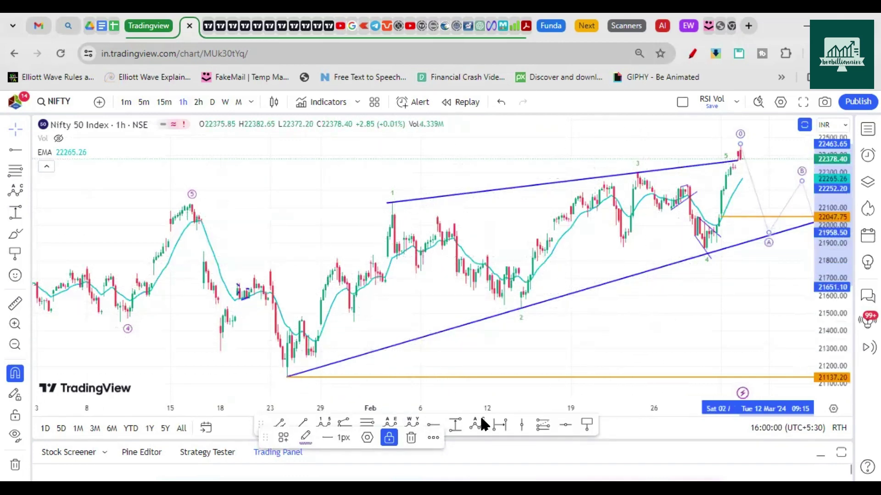
left_click(567, 347)
Examine the full wedge, the projected A-B-C correction and the support lines, check the daily chart snapshot and close it
mouse_move(651, 316)
left_mouse_down()
mouse_move(607, 334)
mouse_move(610, 298)
left_mouse_up()
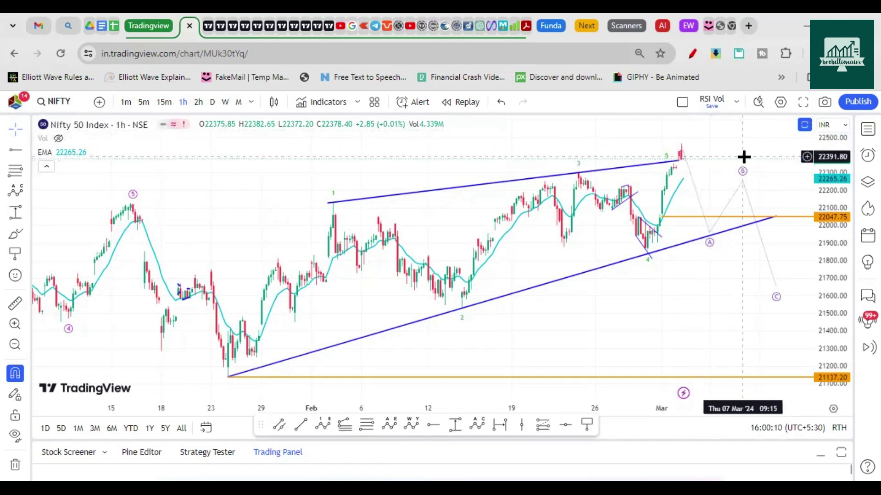
left_click_drag(771, 148, 739, 152)
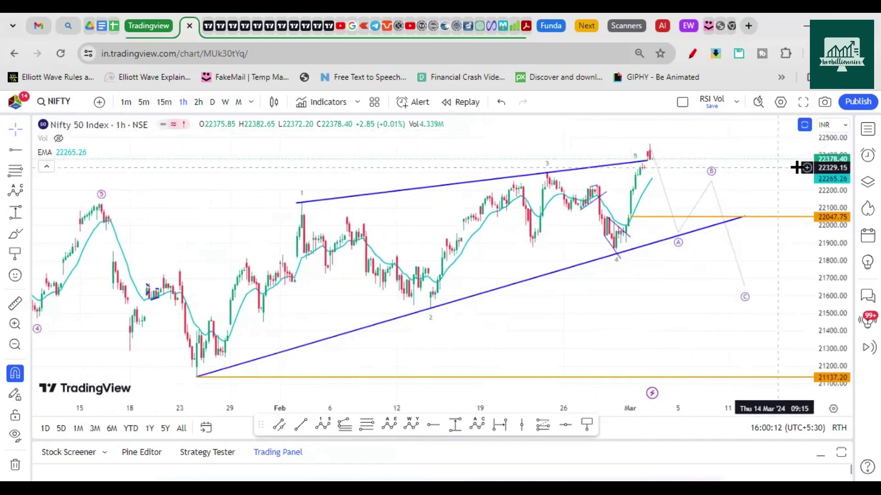
left_click_drag(825, 176, 828, 192)
left_click_drag(761, 147, 765, 177)
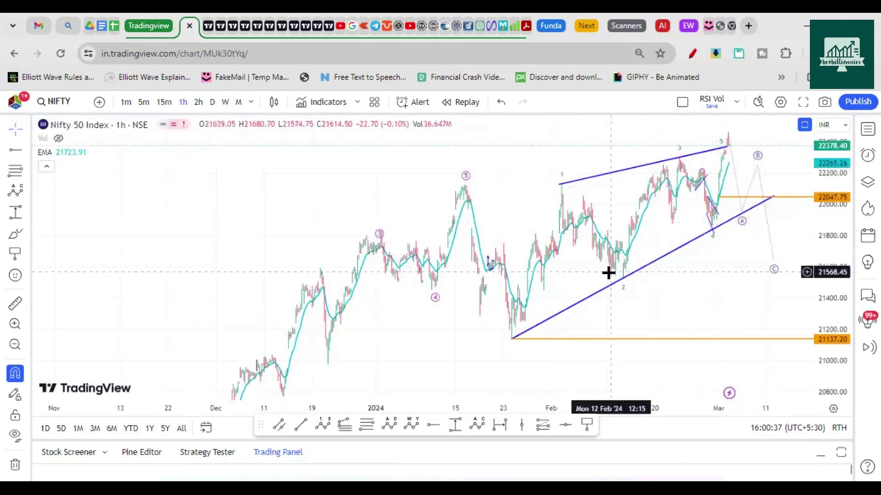
scroll(607, 257, "up", 2)
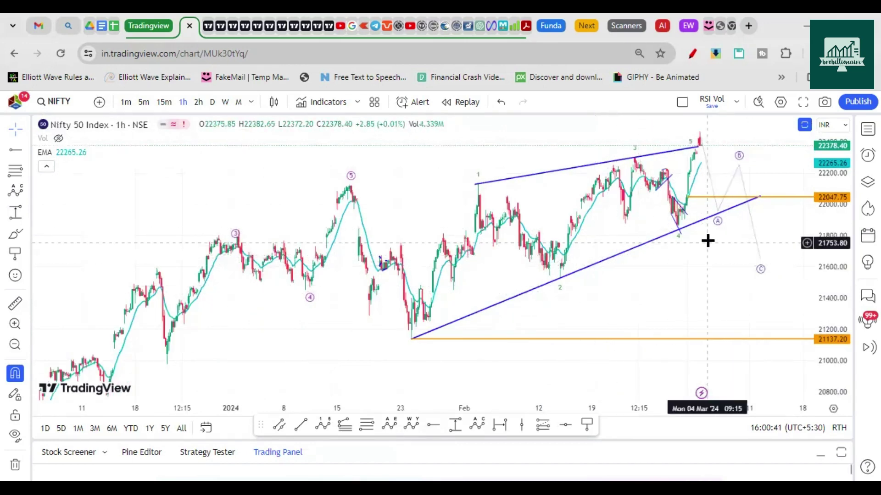
left_click_drag(705, 271, 690, 297)
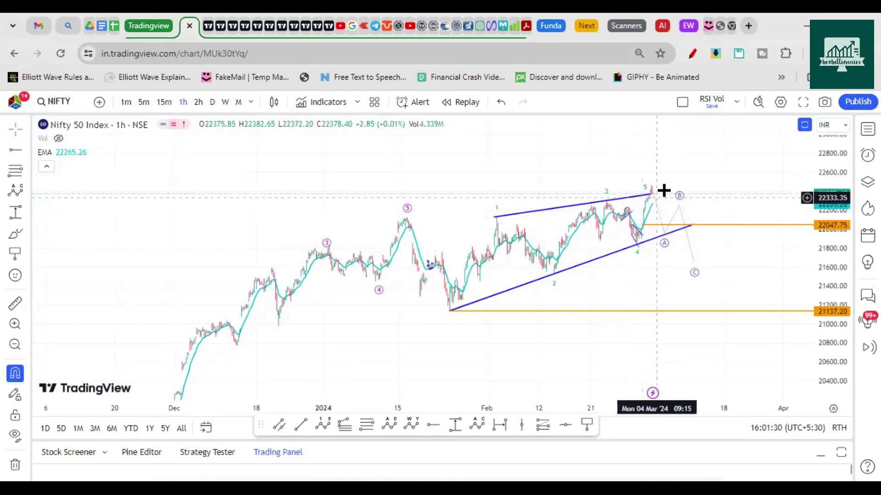
scroll(590, 220, "up", 2)
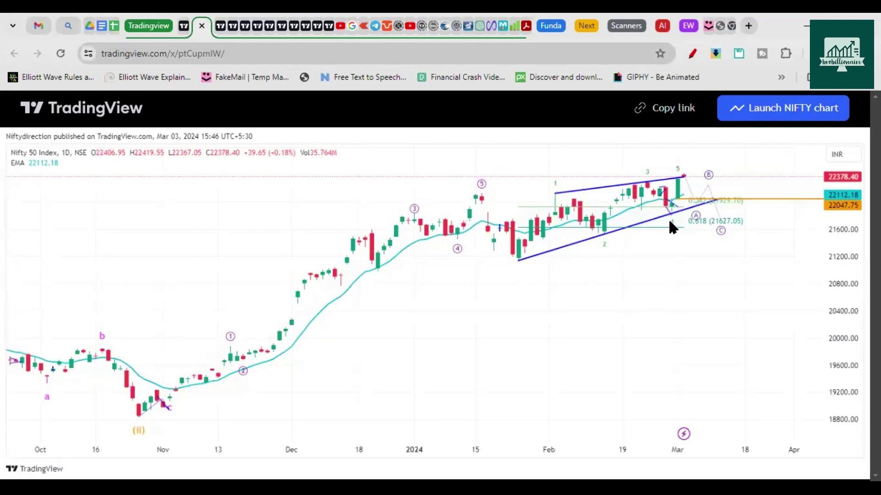
left_click(202, 25)
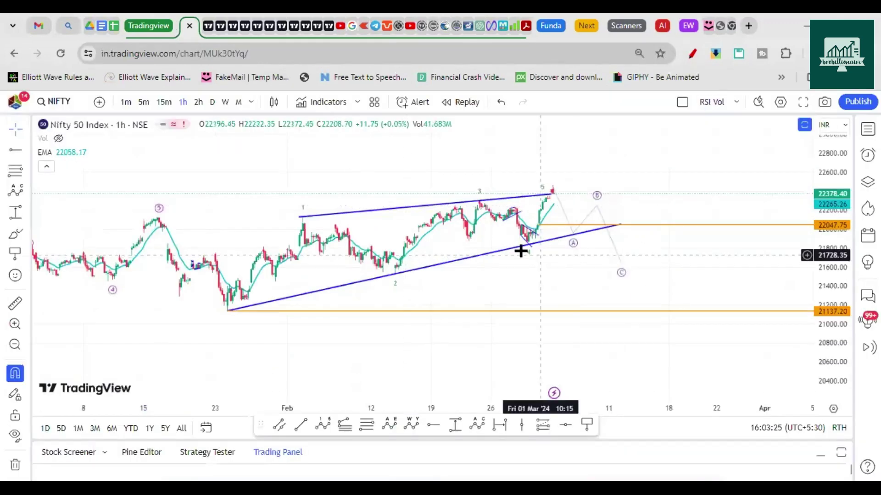
Unlock the wedge's wave count and move wave 3 to the 21 February high, wave 4 to the 22 February low and wave 5 to the 23 February high
left_click(527, 248)
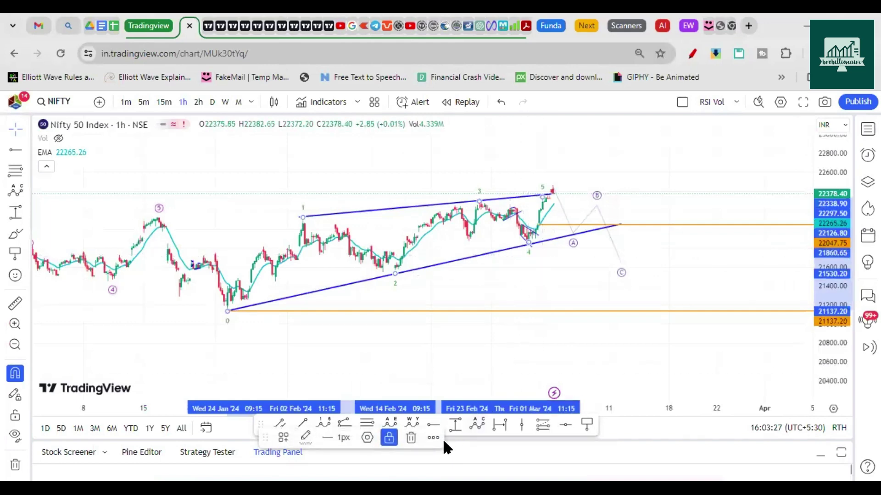
left_click_drag(479, 201, 454, 205)
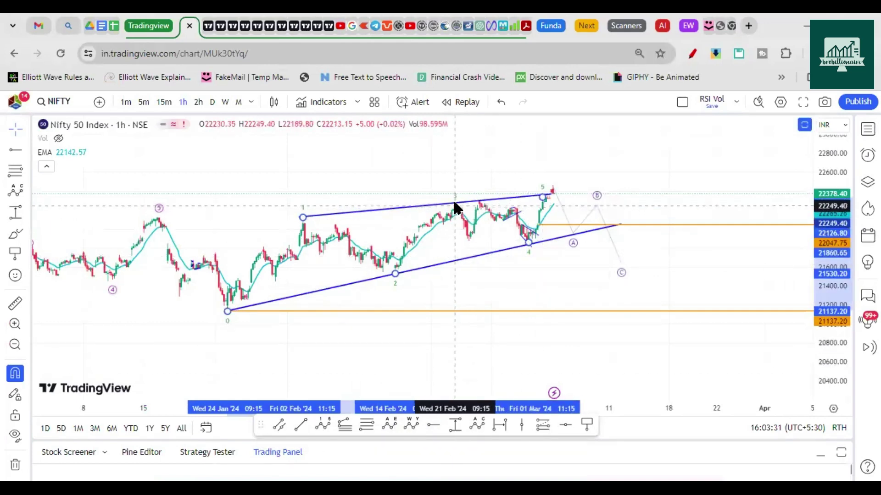
left_click_drag(530, 243, 467, 243)
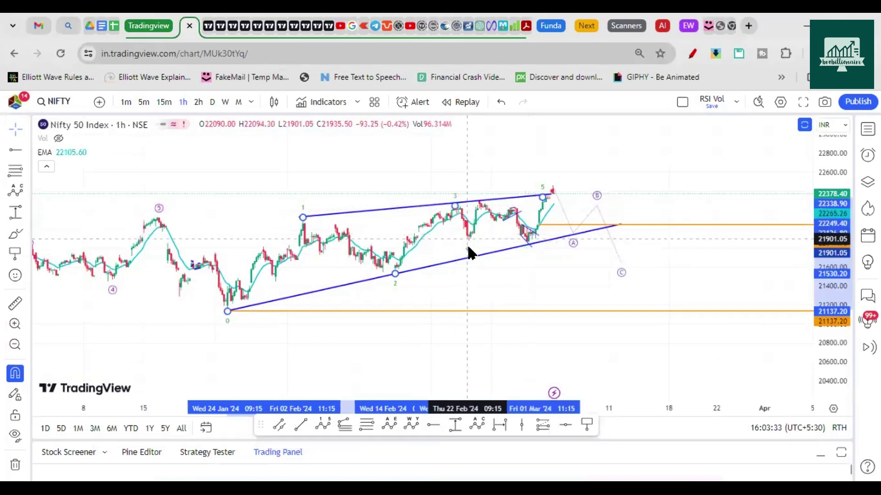
left_click_drag(541, 197, 478, 201)
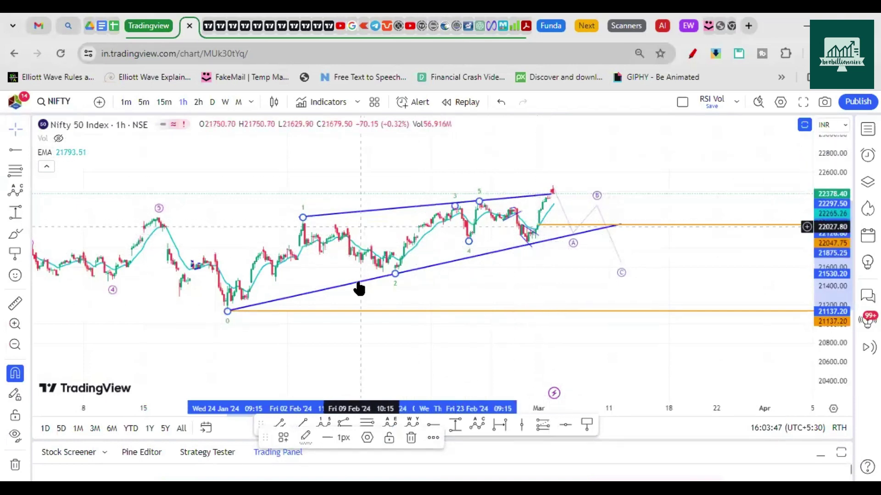
left_click(363, 26)
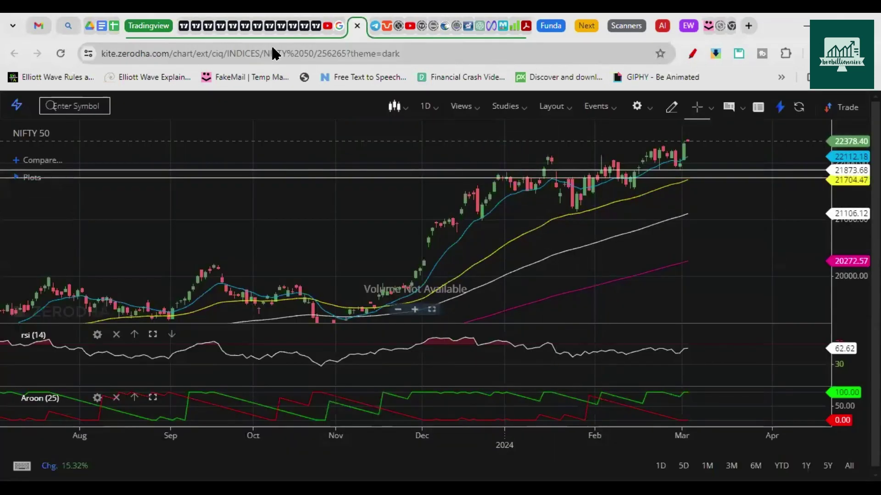
key("ctrl+w")
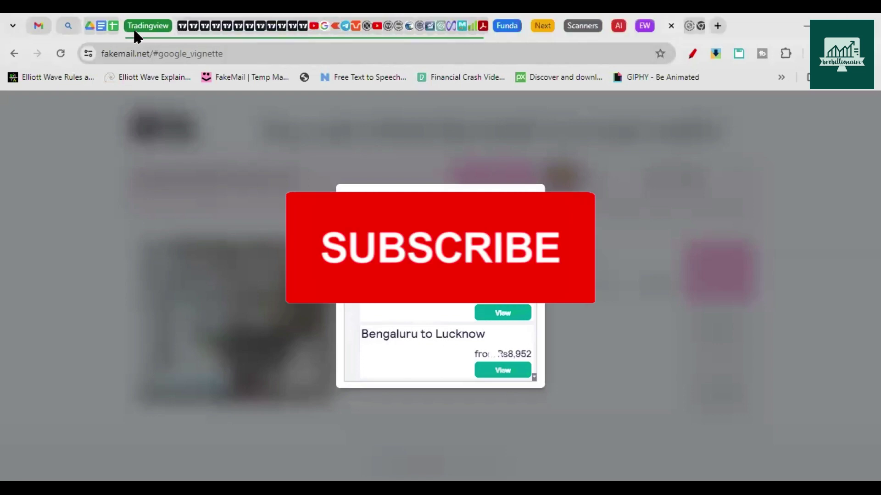
left_click(191, 26)
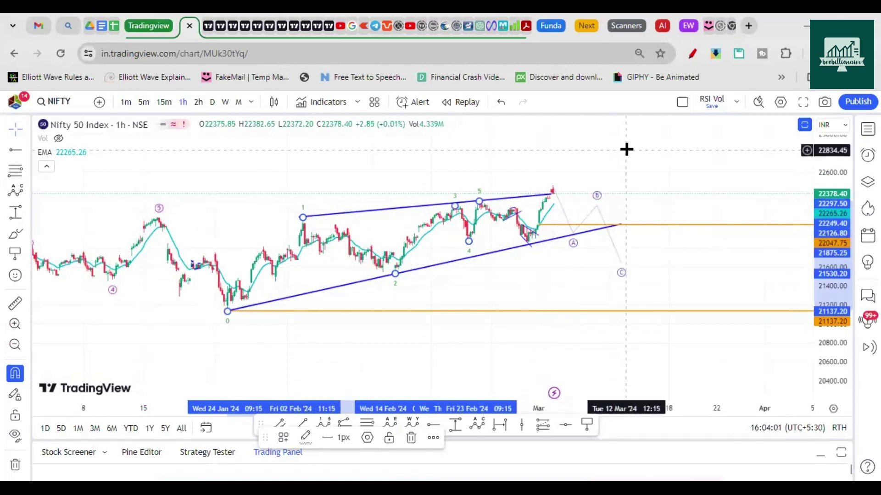
Switch to the Zerodha Nifty 50 daily chart and examine price against the moving averages and horizontal support lines
left_click(364, 25)
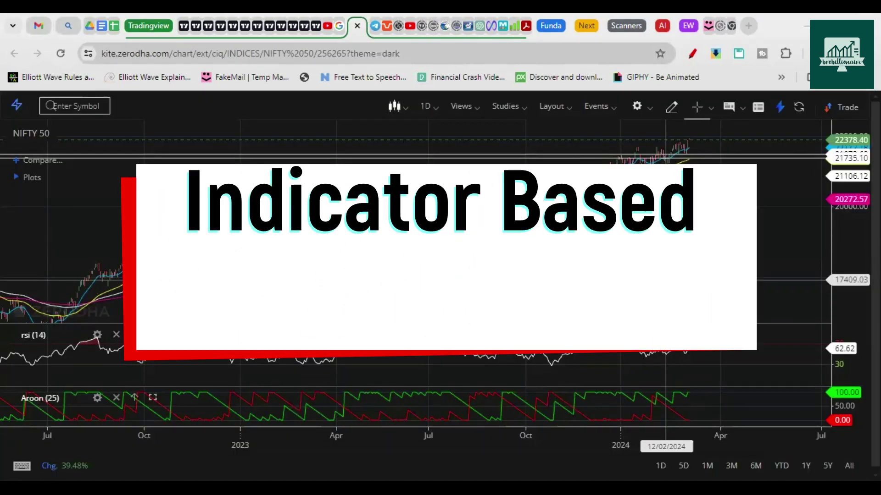
scroll(666, 275, "up", 10)
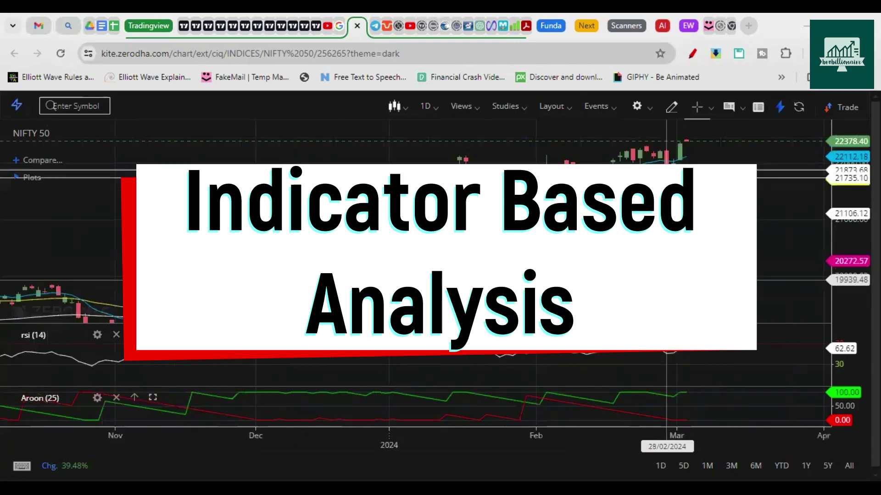
scroll(667, 160, "up", 1)
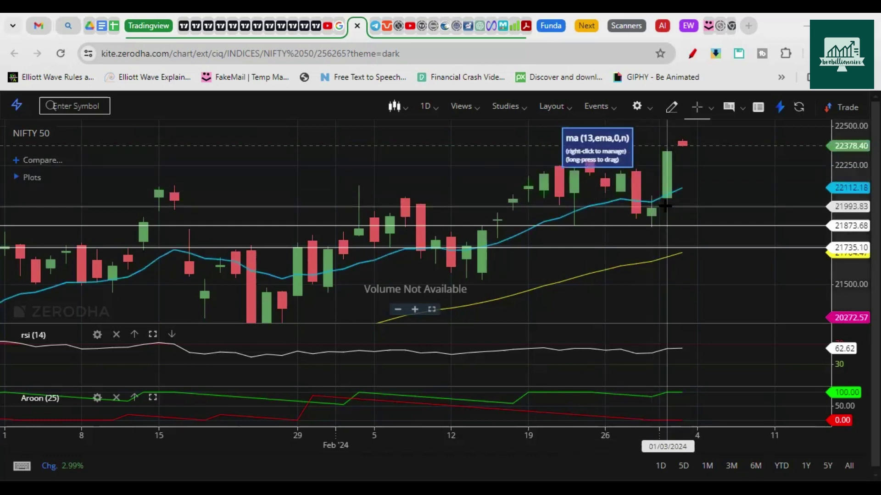
scroll(678, 147, "down", 5)
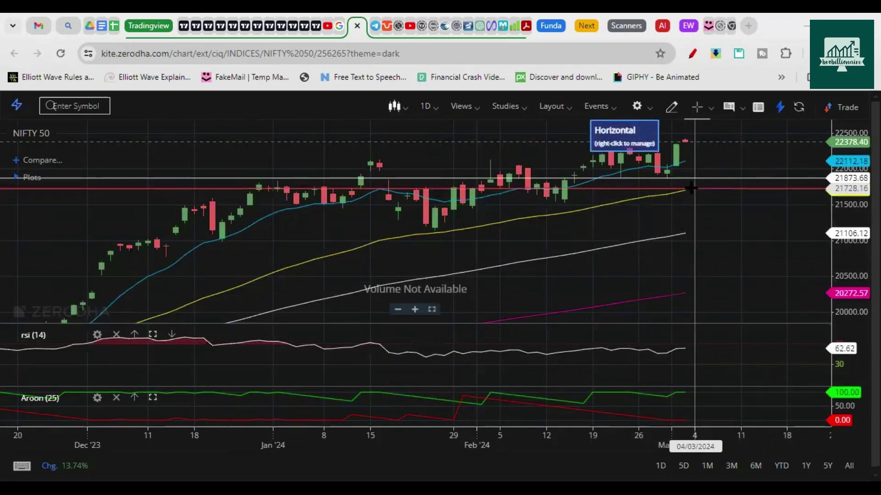
scroll(595, 222, "down", 5)
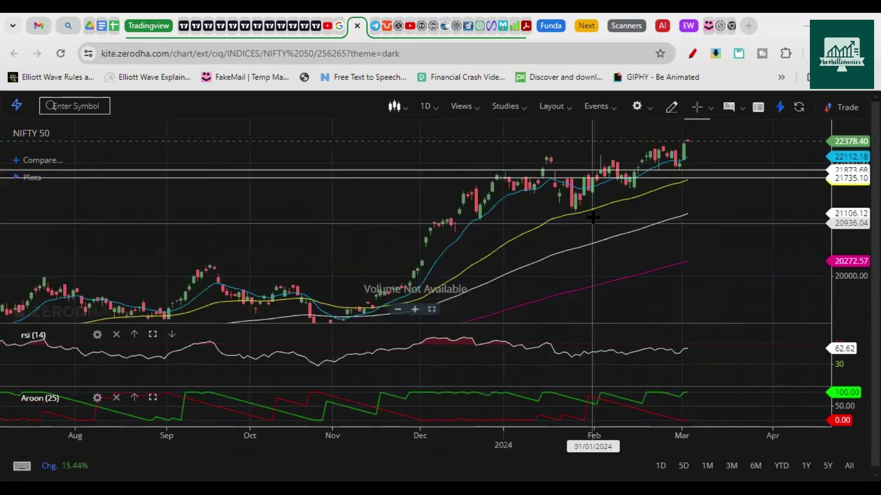
scroll(596, 222, "up", 6)
scroll(594, 219, "up", 2)
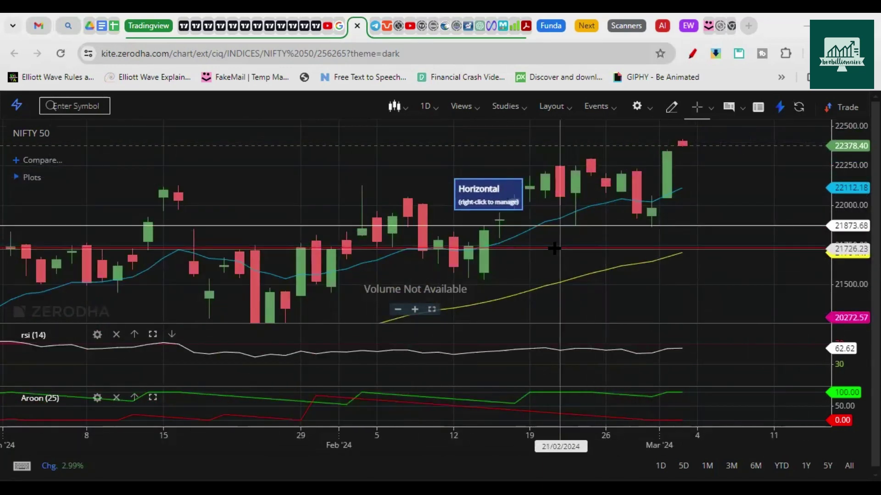
scroll(557, 209, "down", 3)
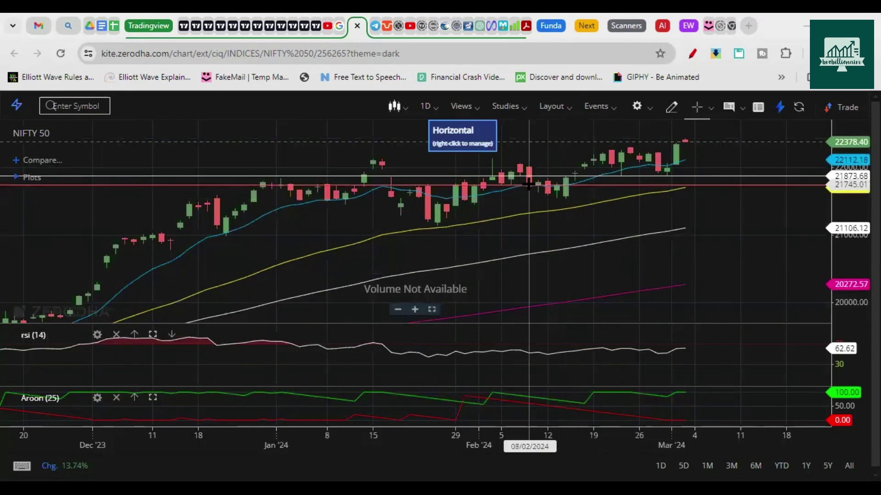
Move the lower horizontal line up to 22143.62, at the mid-January 2024 highs
mouse_move(529, 185)
left_mouse_down()
mouse_move(300, 177)
mouse_move(339, 173)
mouse_move(344, 158)
left_mouse_up()
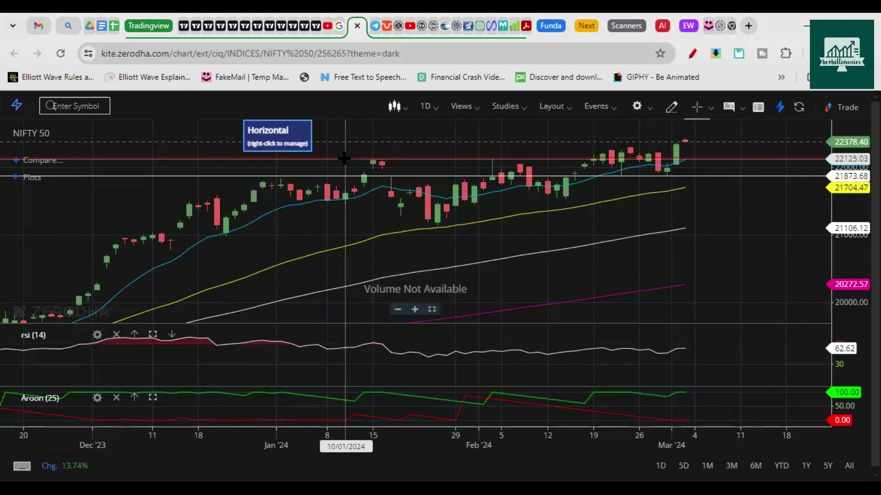
mouse_move(358, 166)
left_mouse_down()
mouse_move(570, 153)
mouse_move(720, 170)
mouse_move(710, 156)
mouse_move(372, 157)
left_mouse_up()
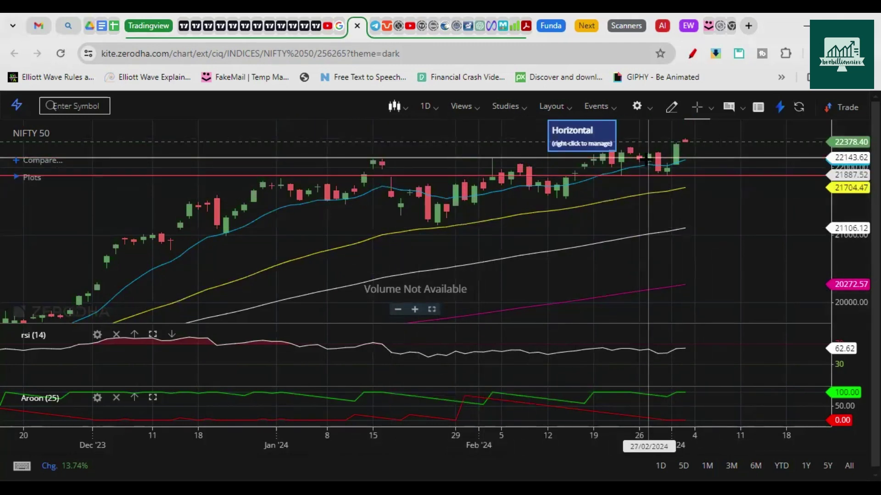
left_click_drag(712, 247, 753, 261)
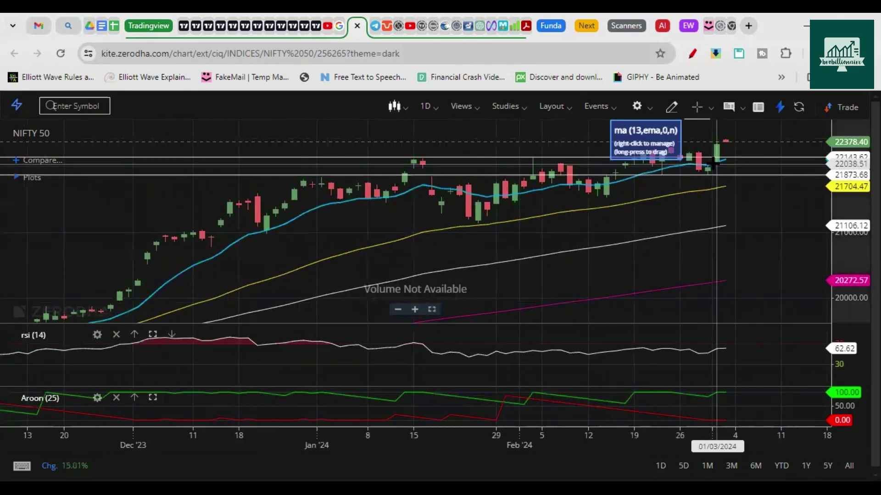
scroll(431, 201, "down", 5)
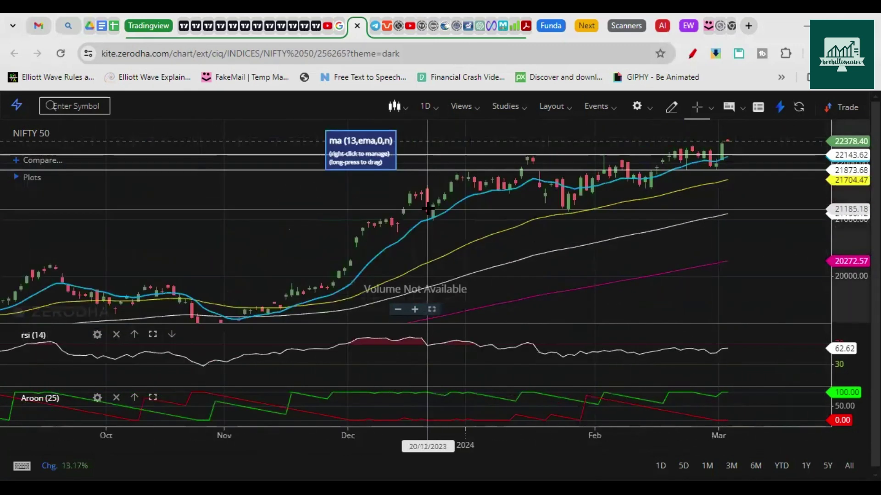
left_click_drag(483, 210, 682, 181)
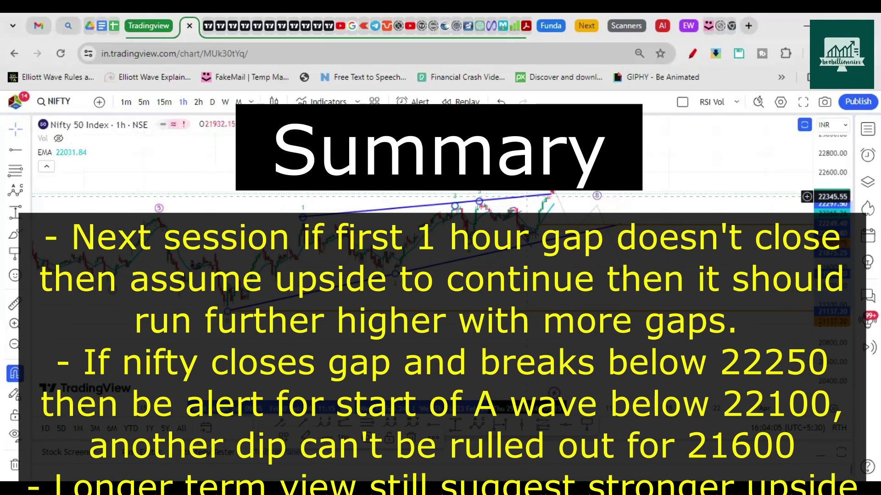
Return to the Zerodha Nifty 50 chart and show its longer price history from mid-2022 to March 2024
left_click(361, 23)
scroll(522, 284, "down", 3)
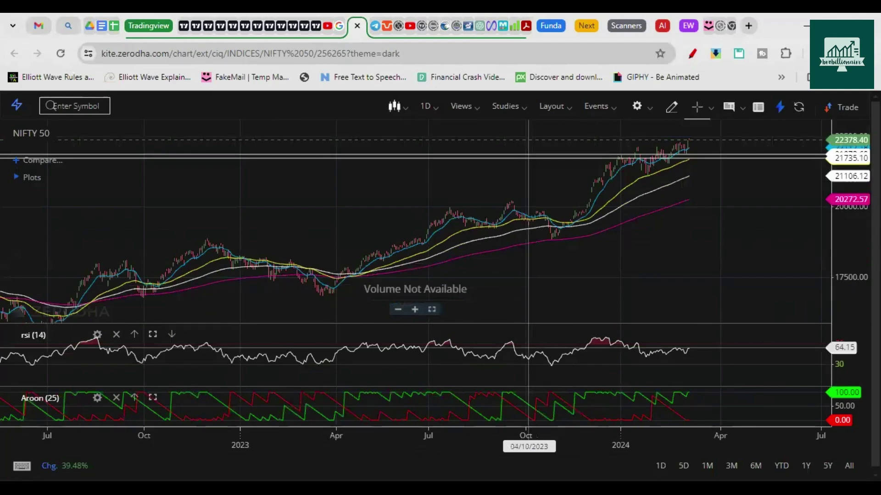